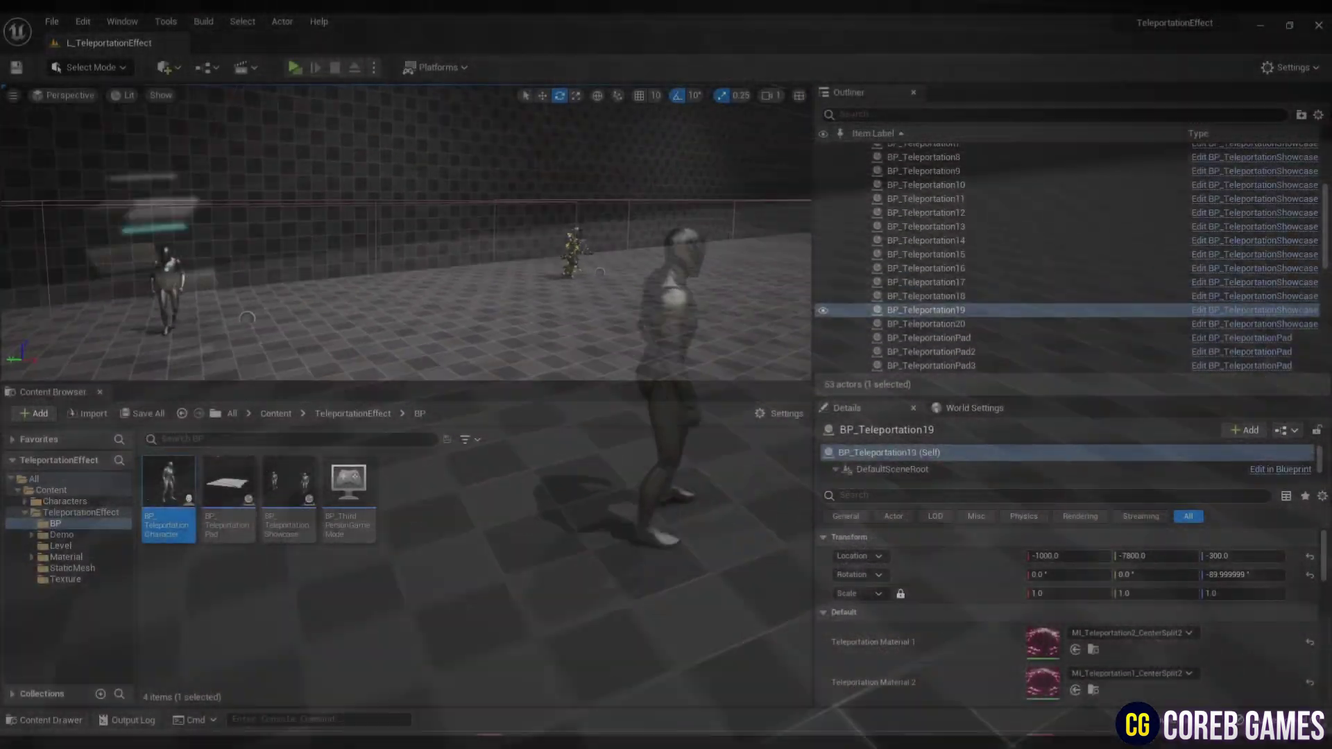
Frame BP_Teleportation18 in the level and open the teleportation character blueprint.
{"action": "key", "text": "Up"}
{"action": "key", "text": "f"}
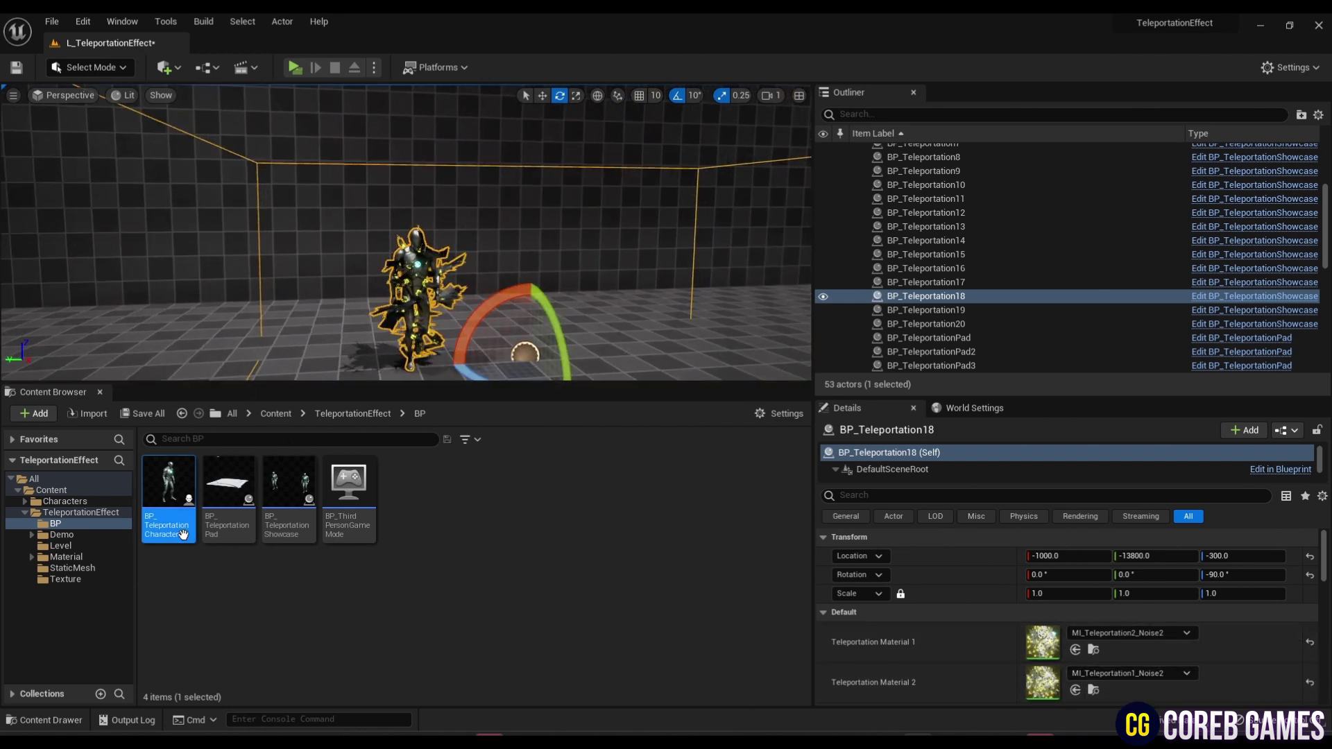
{"action": "double_click", "coordinate": [169, 486]}
Set the two Source Material pins to MI_Teleportation1_Noise2 and MI_Teleportation2_Noise2, then compile.
{"action": "left_click", "coordinate": [441, 361]}
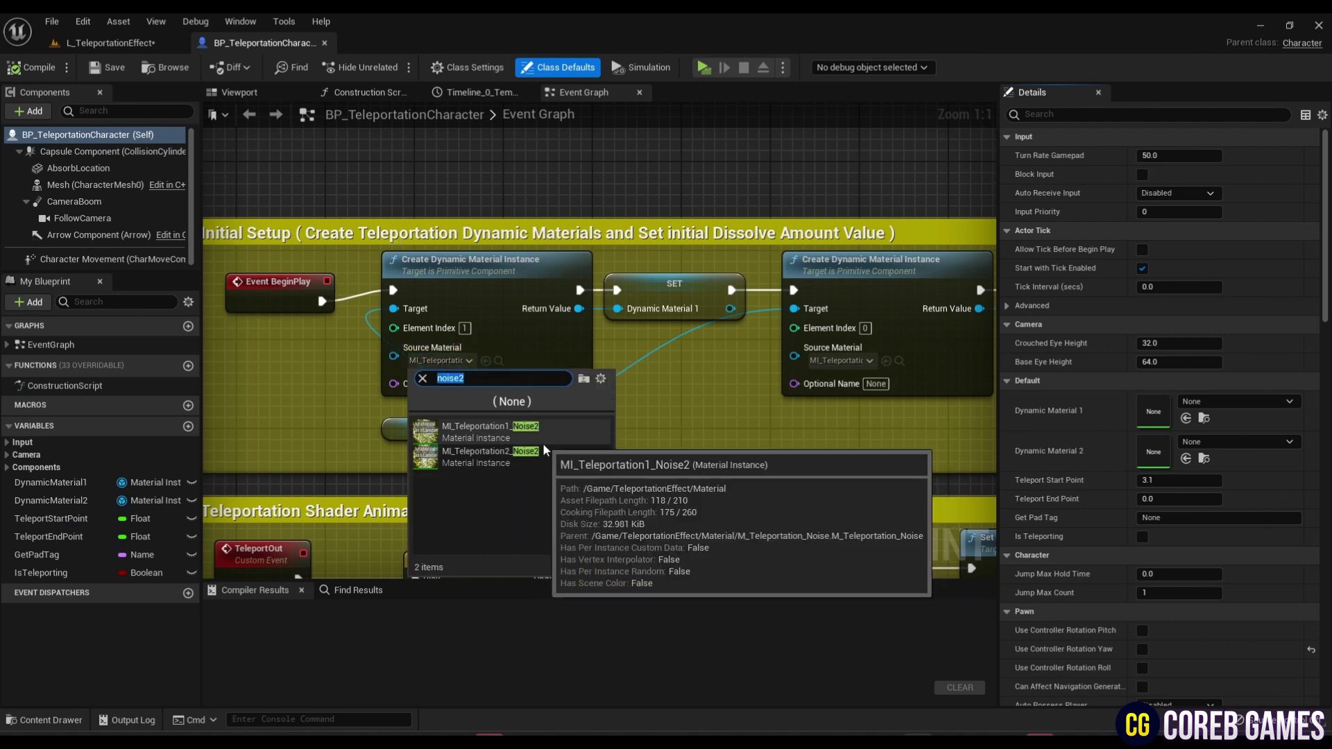
{"action": "left_click", "coordinate": [545, 432]}
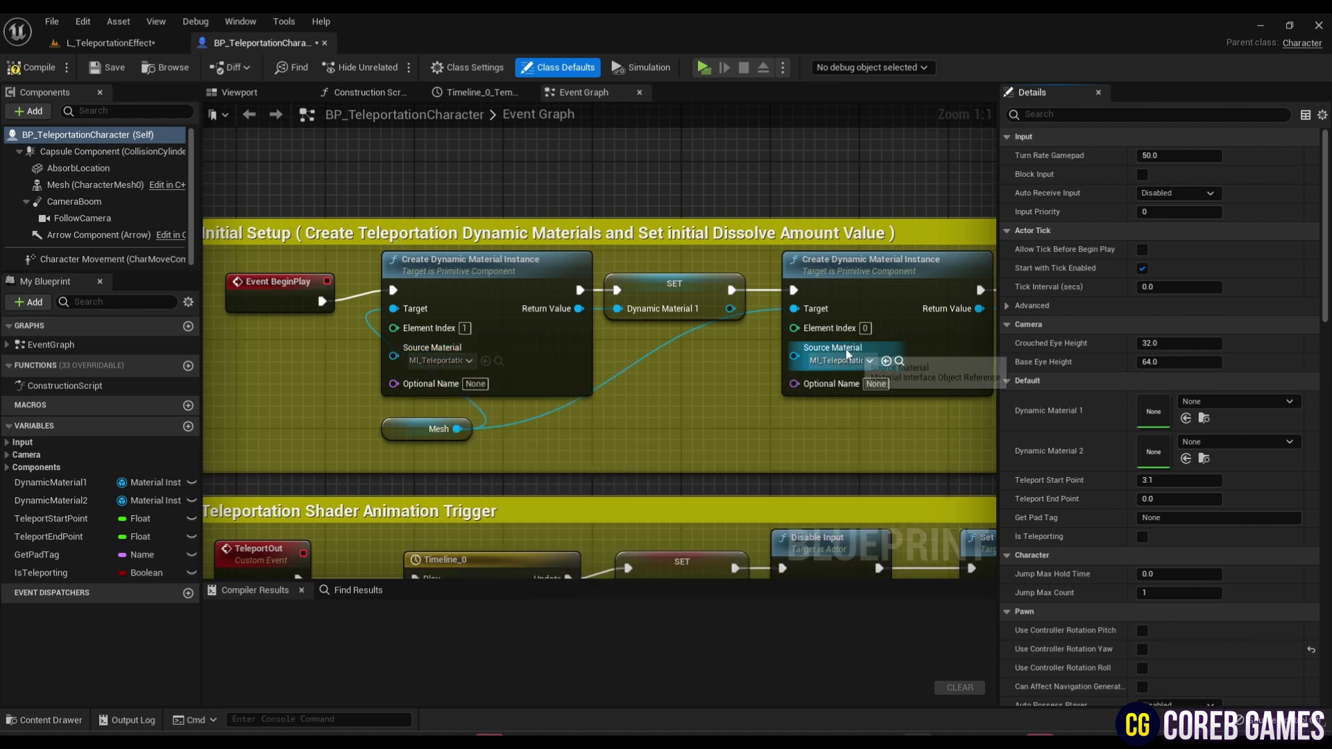
{"action": "left_click", "coordinate": [841, 361]}
{"action": "type", "text": "noise2"}
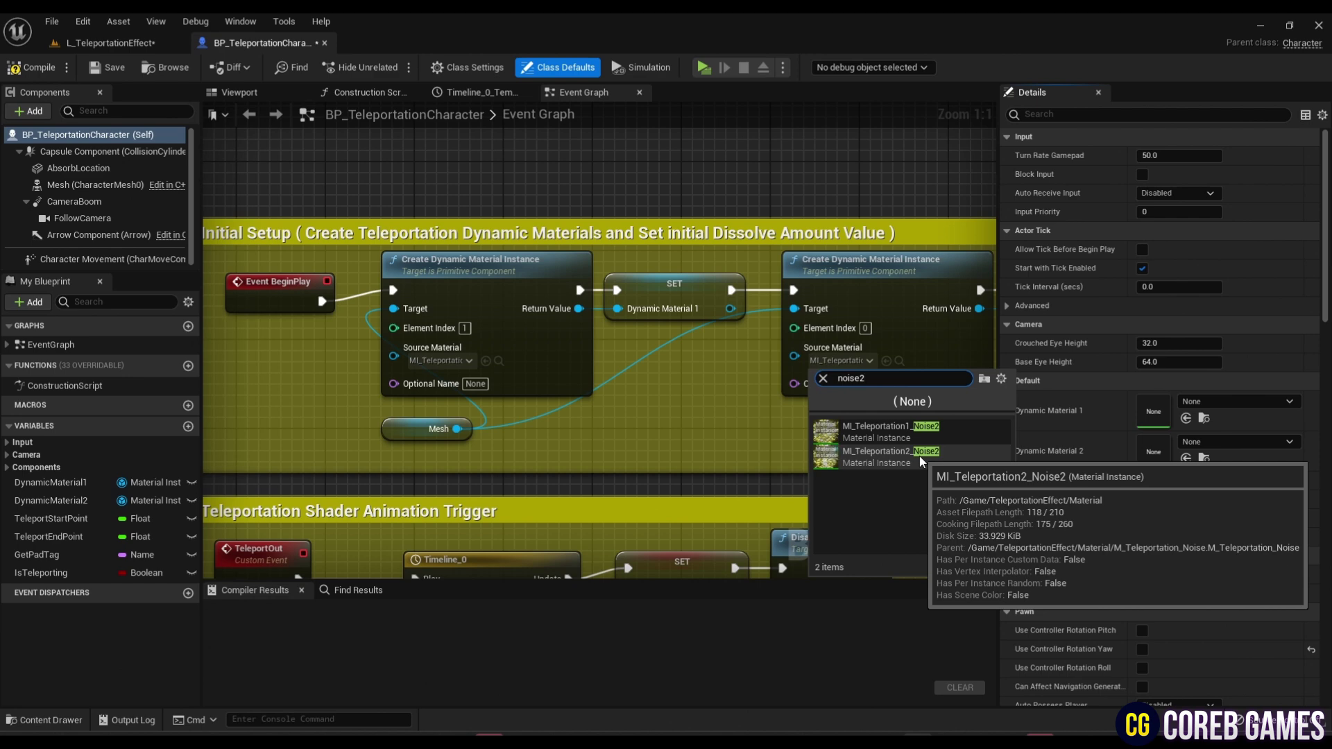
{"action": "left_click", "coordinate": [919, 456]}
{"action": "left_click", "coordinate": [94, 69]}
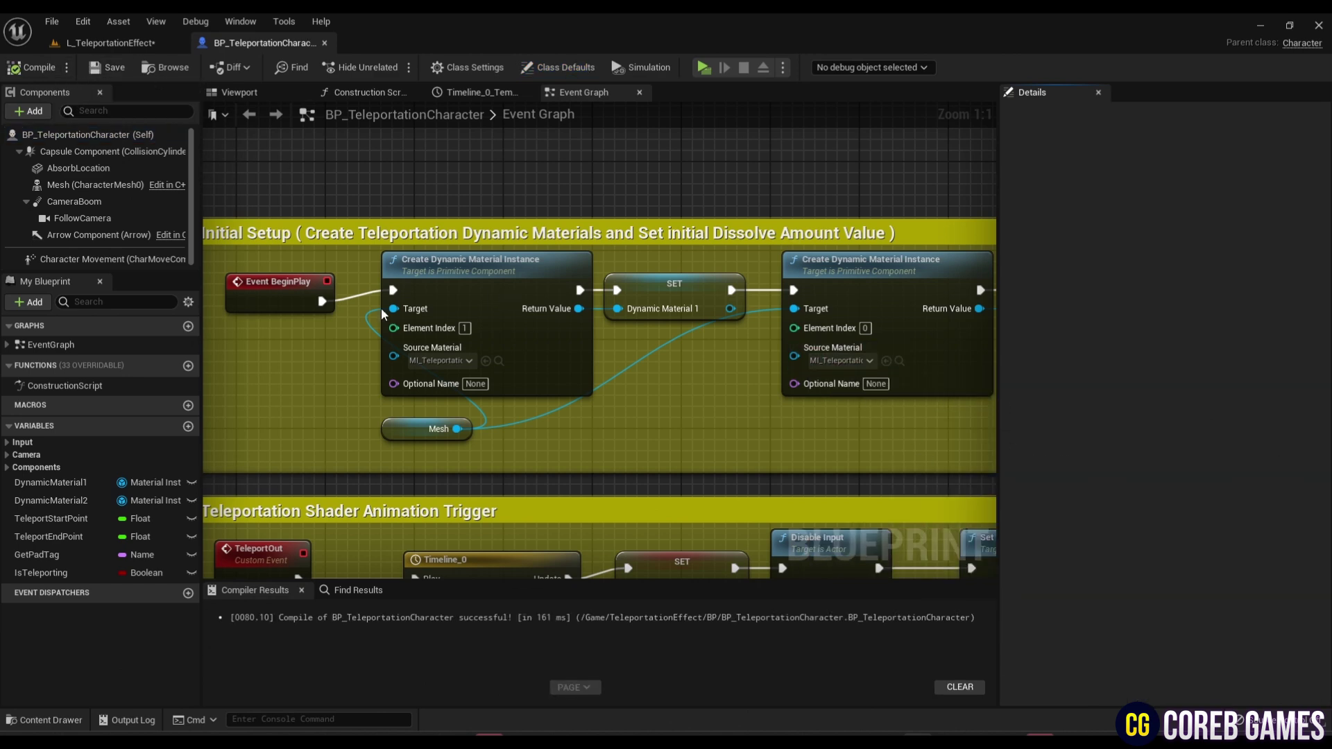
Set Timeline_0's length to 1.00, save the blueprint, and launch a standalone preview.
{"action": "double_click", "coordinate": [551, 534]}
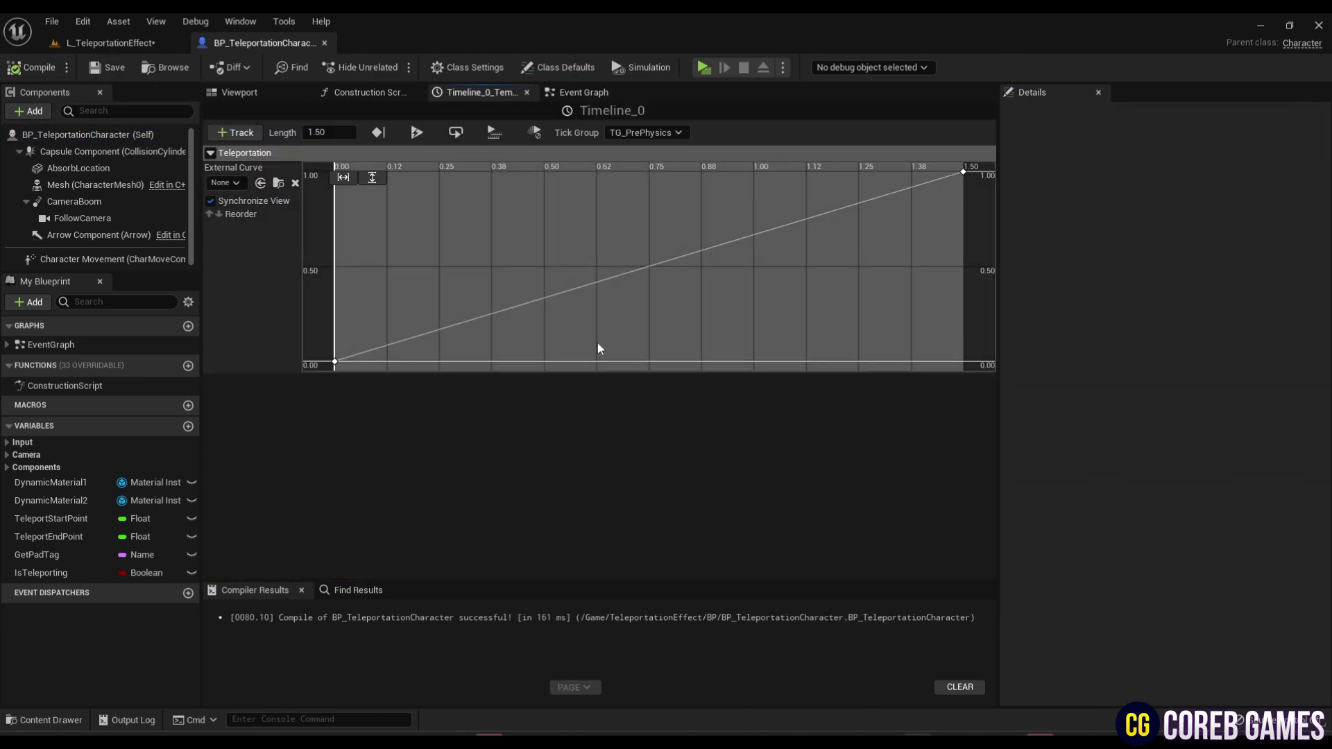
{"action": "left_click", "coordinate": [584, 93]}
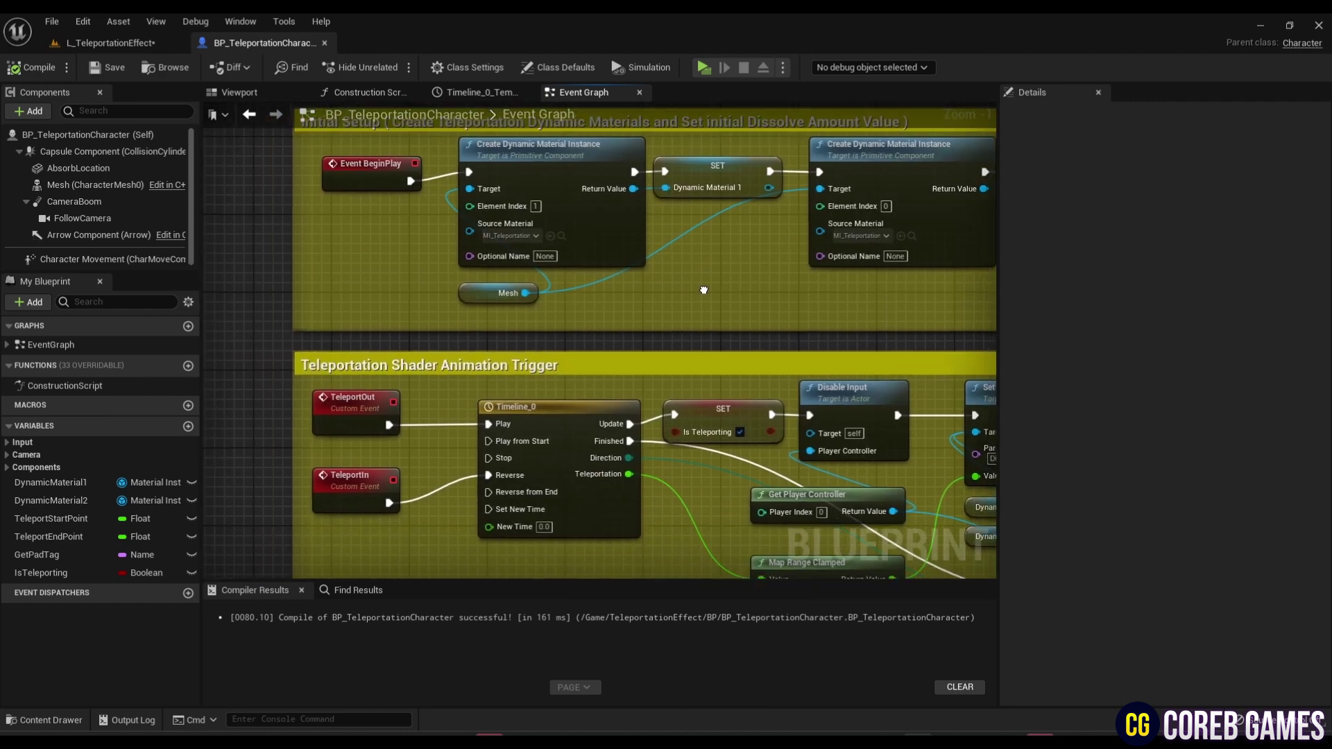
{"action": "double_click", "coordinate": [595, 378]}
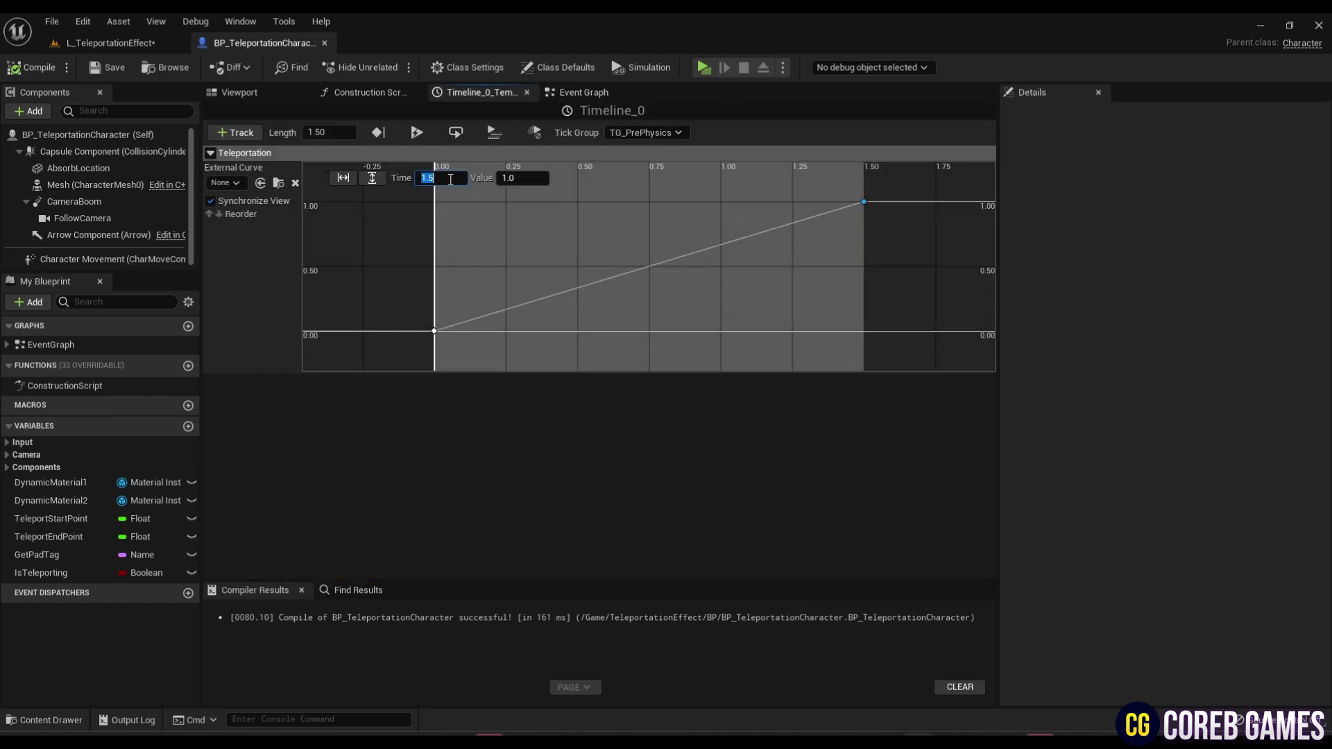
{"action": "type", "text": "1"}
{"action": "key", "text": "Return"}
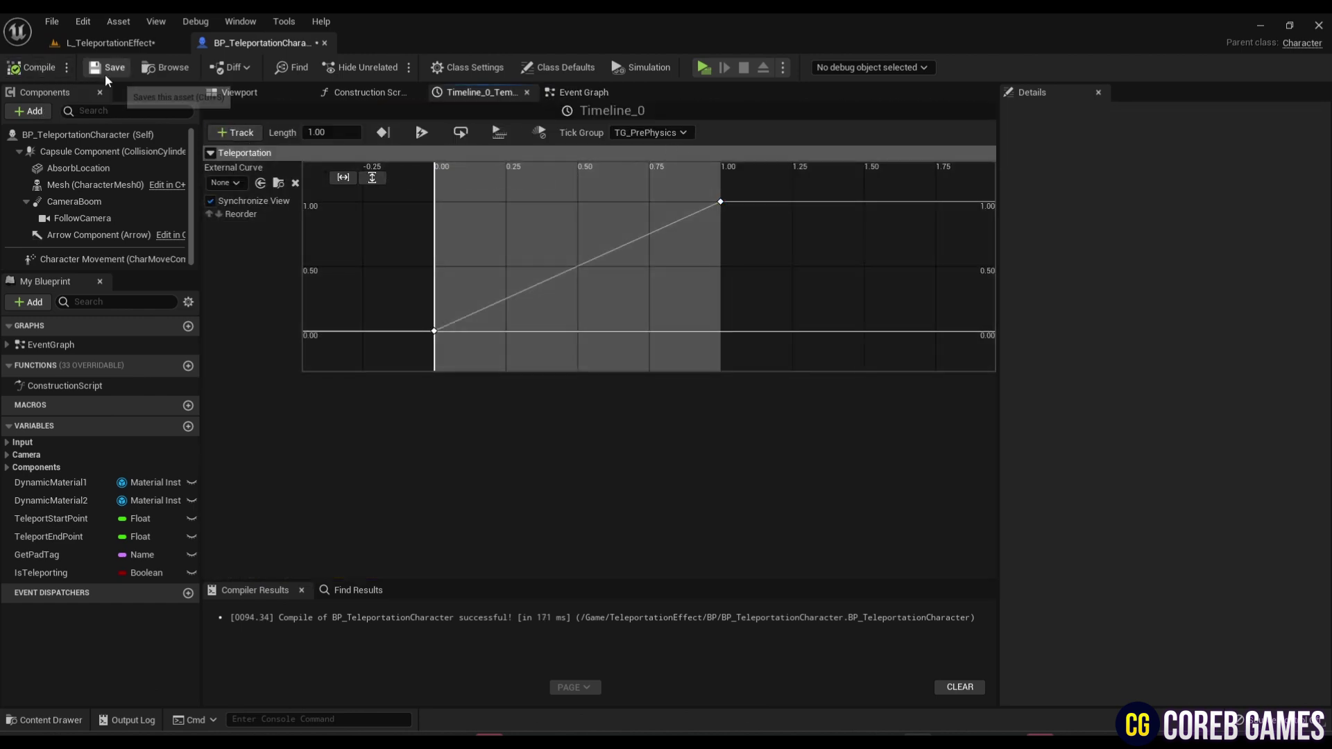
{"action": "left_click", "coordinate": [106, 42]}
{"action": "left_click", "coordinate": [305, 70]}
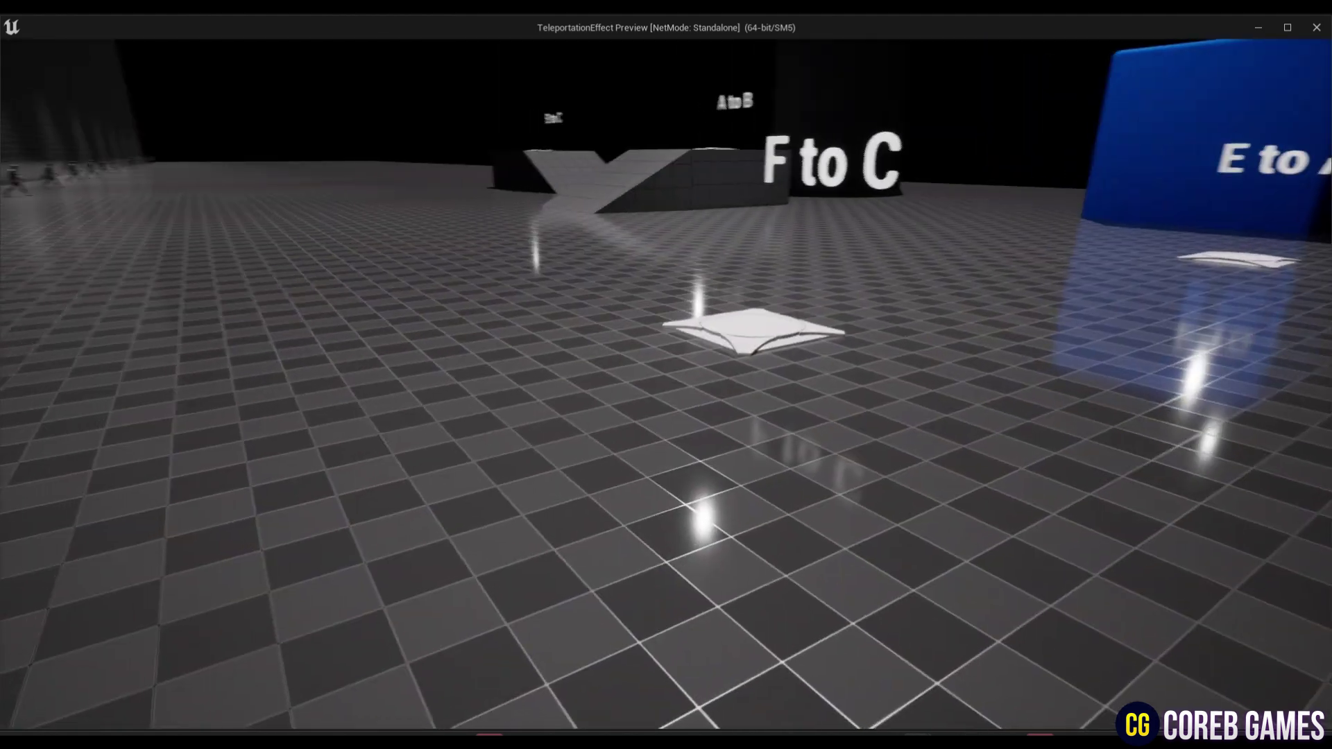
End the standalone preview, check the blueprint's component viewport, and briefly run the level.
{"action": "key", "text": "Escape"}
{"action": "left_click", "coordinate": [264, 42]}
{"action": "left_click", "coordinate": [240, 92]}
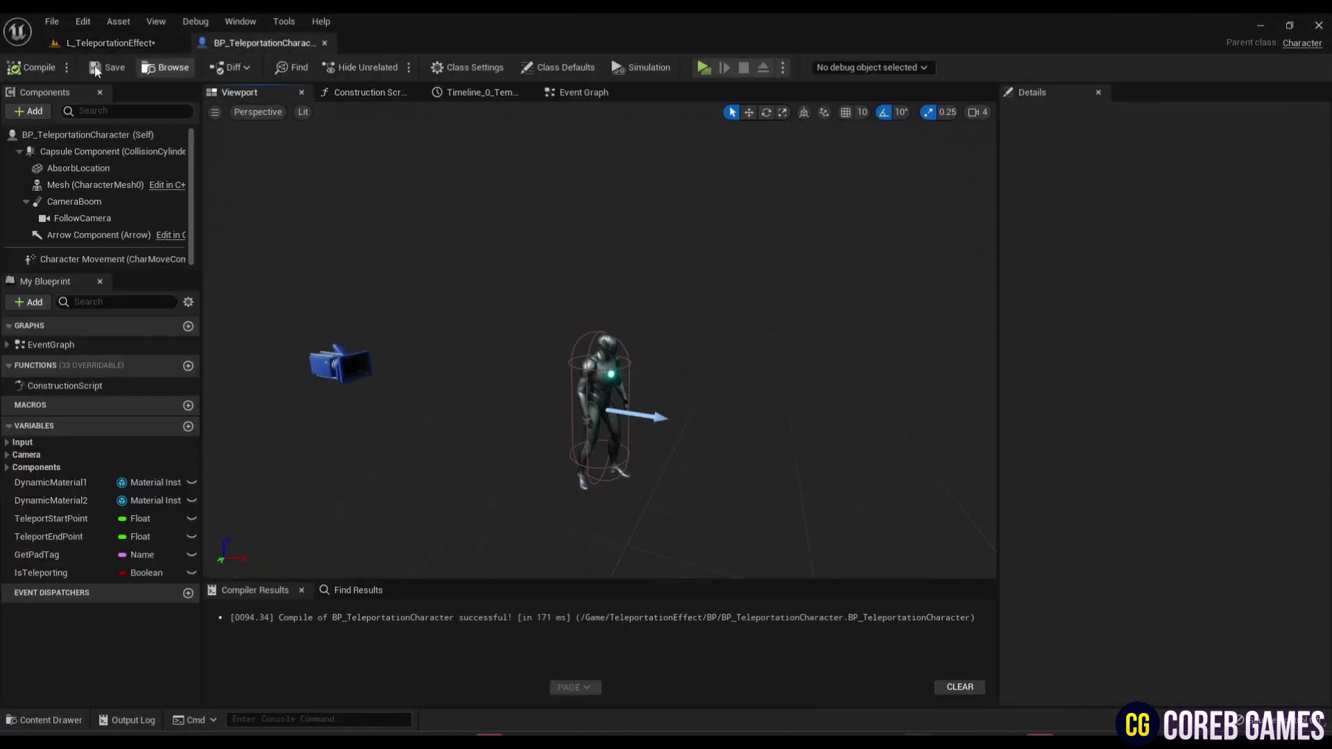
{"action": "left_click", "coordinate": [105, 42]}
{"action": "left_click", "coordinate": [294, 68]}
{"action": "key", "text": "Escape"}
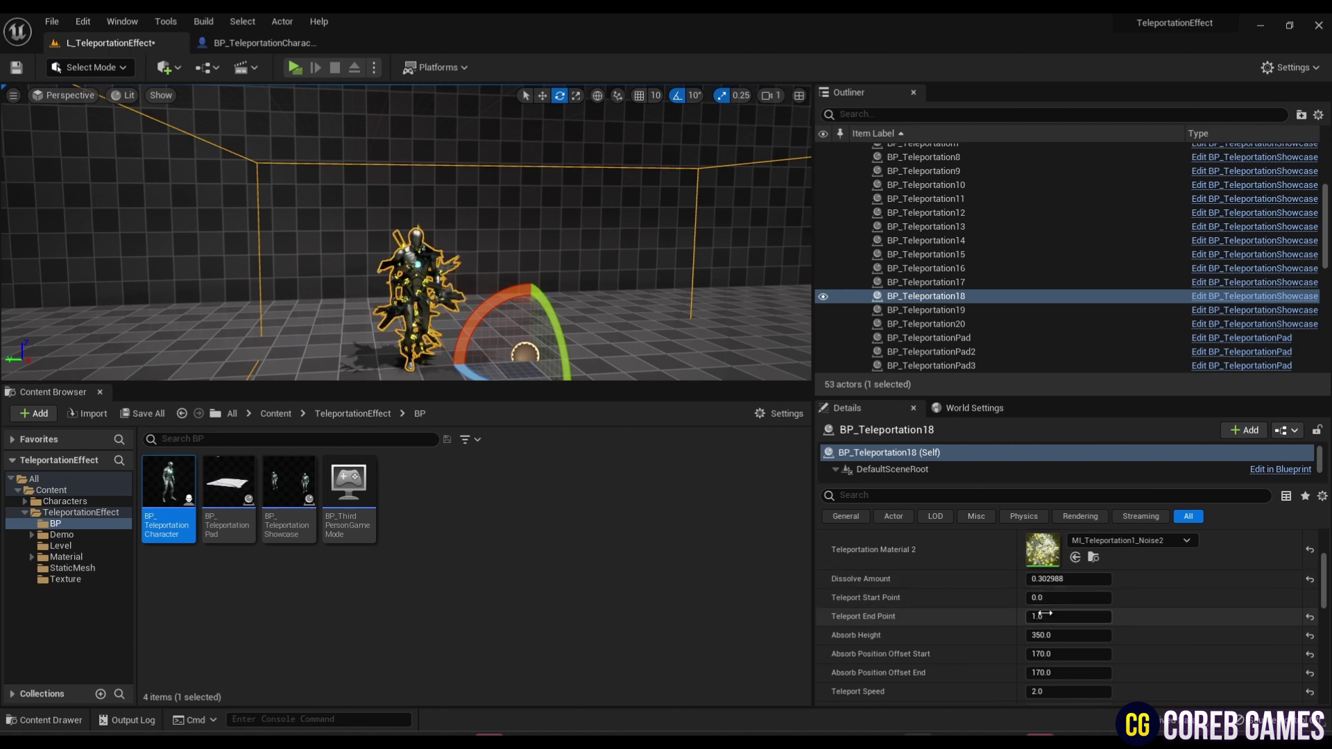
Save the character blueprint and return to the level editor.
{"action": "left_click", "coordinate": [260, 42]}
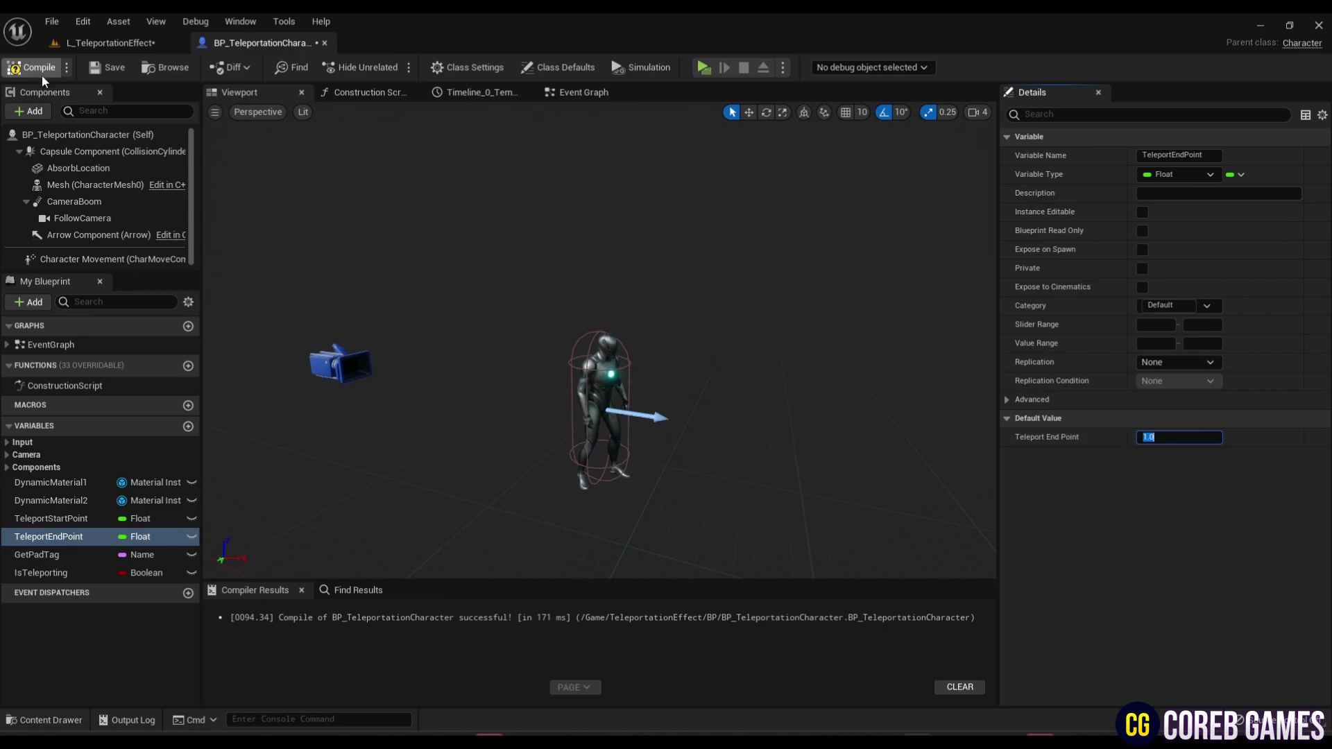
{"action": "left_click", "coordinate": [106, 68]}
{"action": "left_click", "coordinate": [107, 44]}
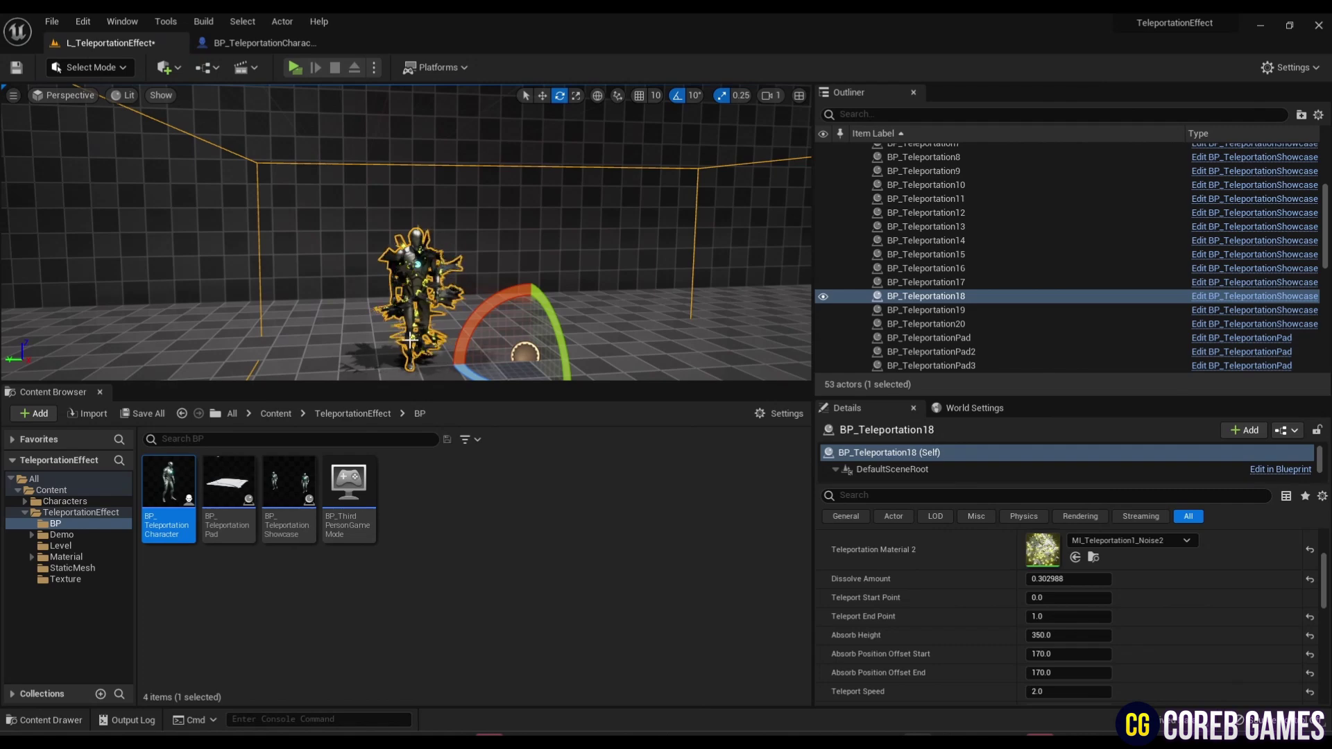
Inspect the corridor characters BP_Teleportation17, 20 and 19 in the level.
{"action": "mouse_move", "coordinate": [410, 340]}
{"action": "right_mouse_down"}
{"action": "mouse_move", "coordinate": [291, 343]}
{"action": "mouse_move", "coordinate": [526, 309]}
{"action": "mouse_move", "coordinate": [416, 312]}
{"action": "right_mouse_up"}
{"action": "left_click", "coordinate": [527, 309]}
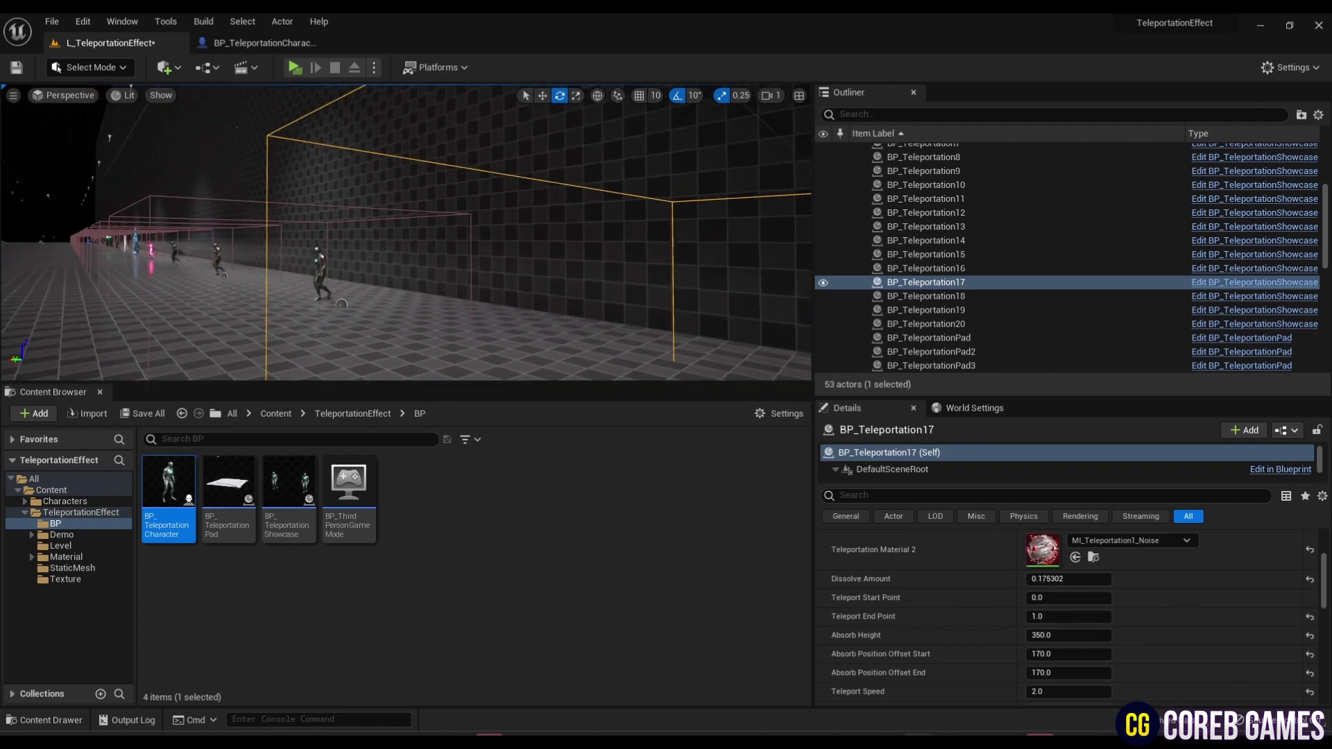
{"action": "left_click", "coordinate": [351, 264]}
{"action": "mouse_move", "coordinate": [352, 263]}
{"action": "right_mouse_down"}
{"action": "mouse_move", "coordinate": [416, 277]}
{"action": "mouse_move", "coordinate": [389, 278]}
{"action": "mouse_move", "coordinate": [420, 257]}
{"action": "right_mouse_up"}
{"action": "left_click", "coordinate": [421, 258]}
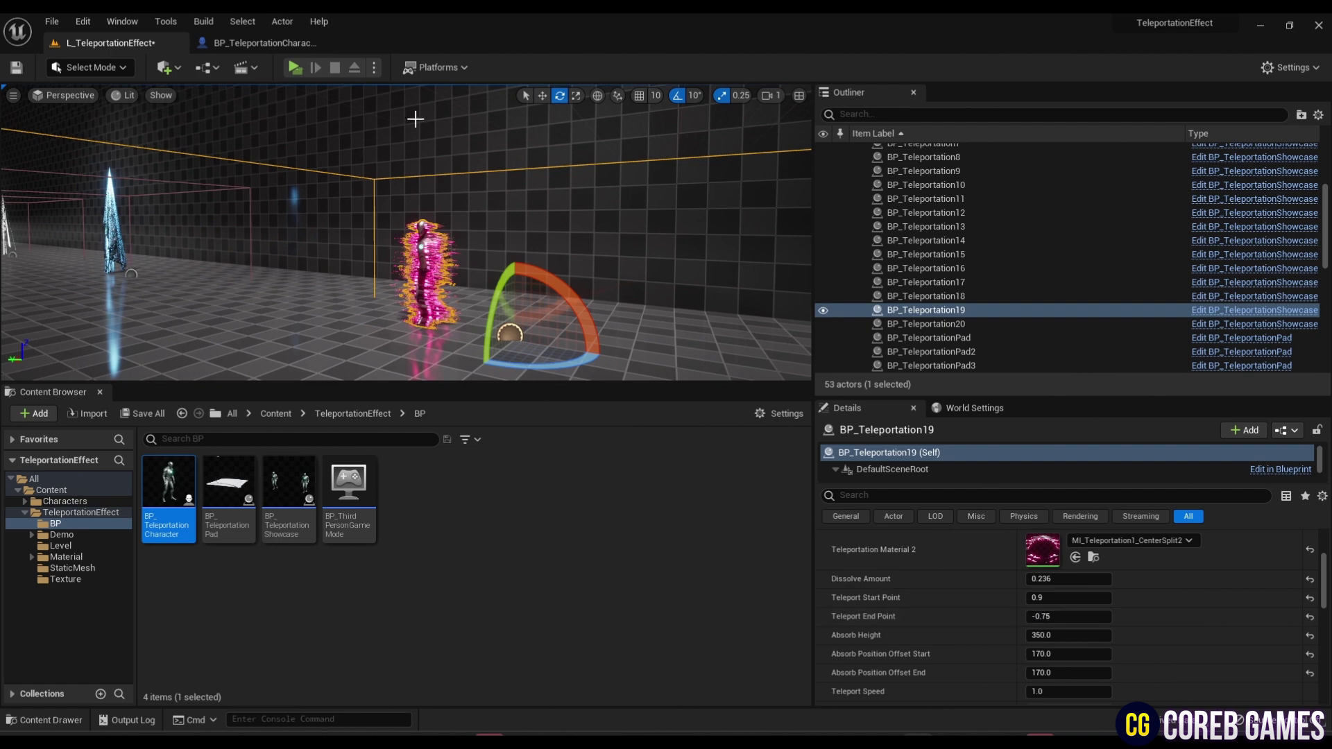
Compare level and blueprint settings, then bring the Initial Setup nodes into view in the Event Graph.
{"action": "left_click", "coordinate": [277, 43]}
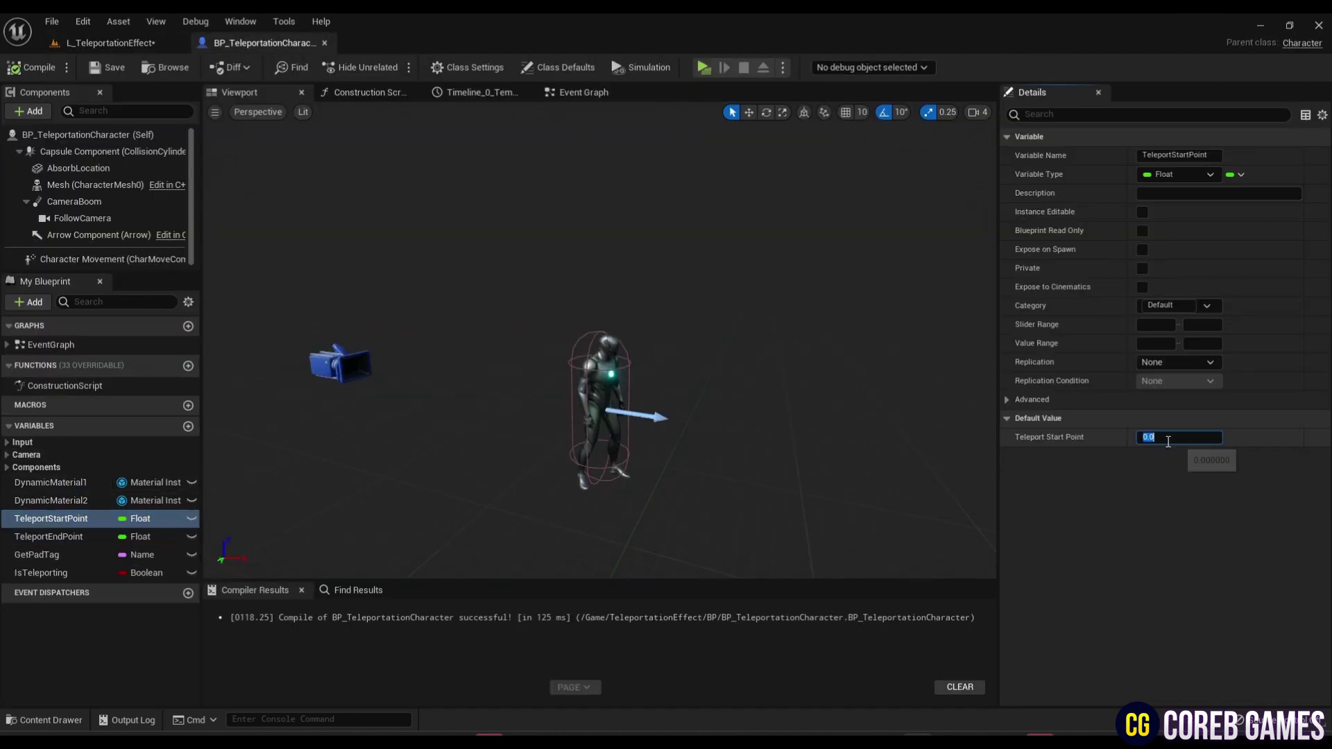
{"action": "left_click", "coordinate": [111, 43]}
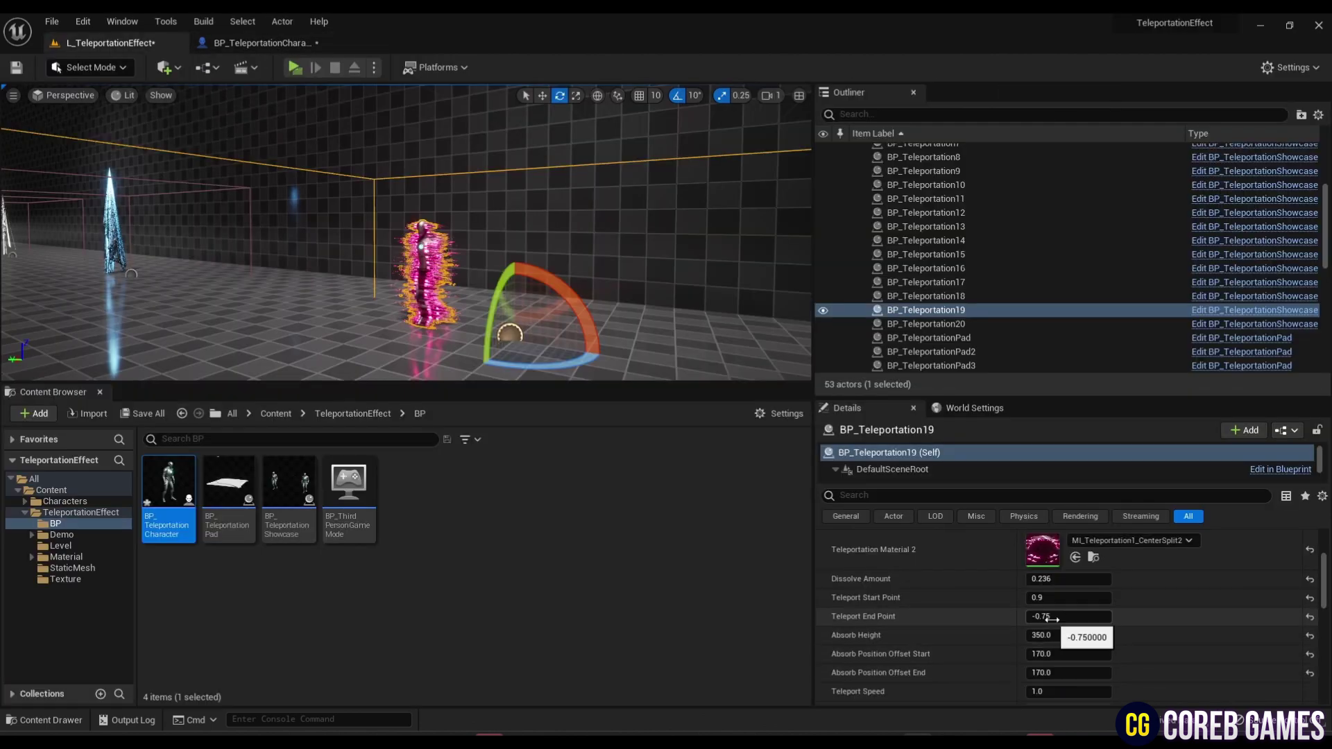
{"action": "left_click", "coordinate": [277, 42]}
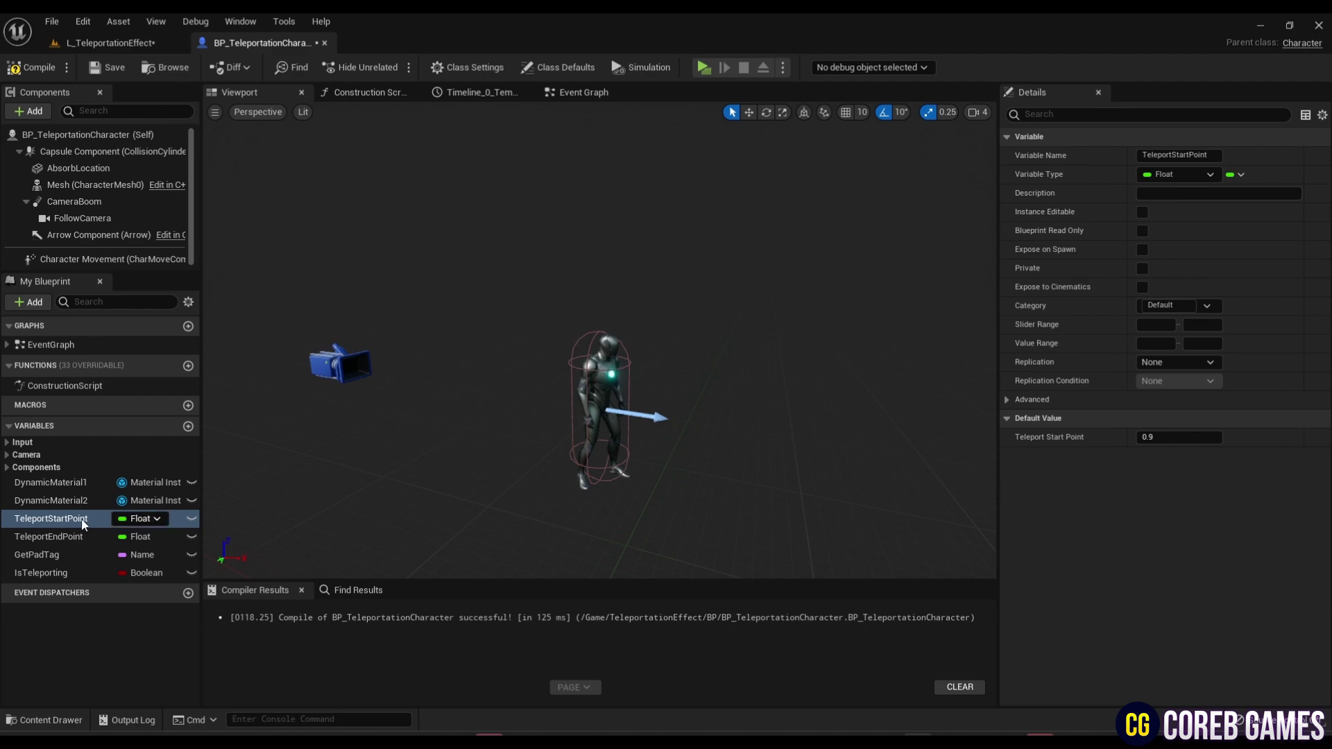
{"action": "left_click", "coordinate": [156, 43]}
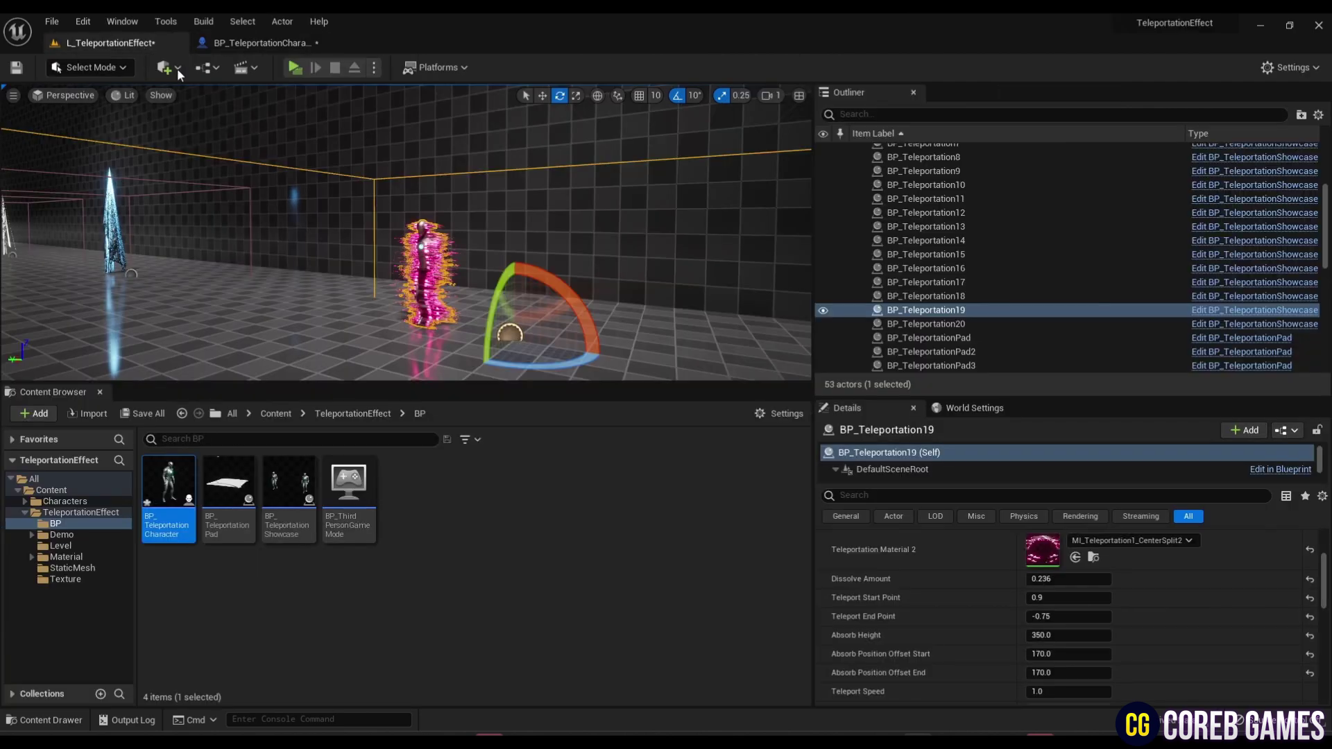
{"action": "scroll", "coordinate": [935, 536], "scroll_direction": "up", "scroll_amount": 2}
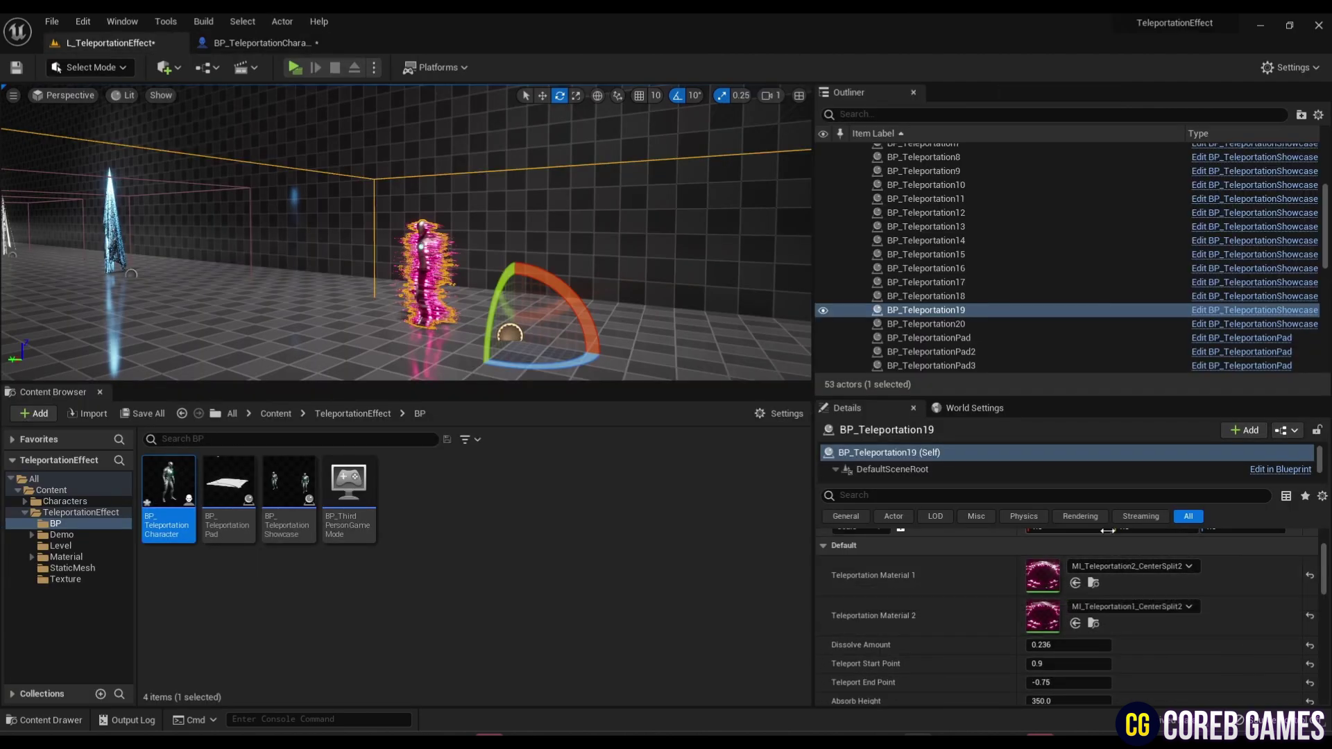
{"action": "left_click", "coordinate": [263, 43]}
{"action": "left_click", "coordinate": [582, 93]}
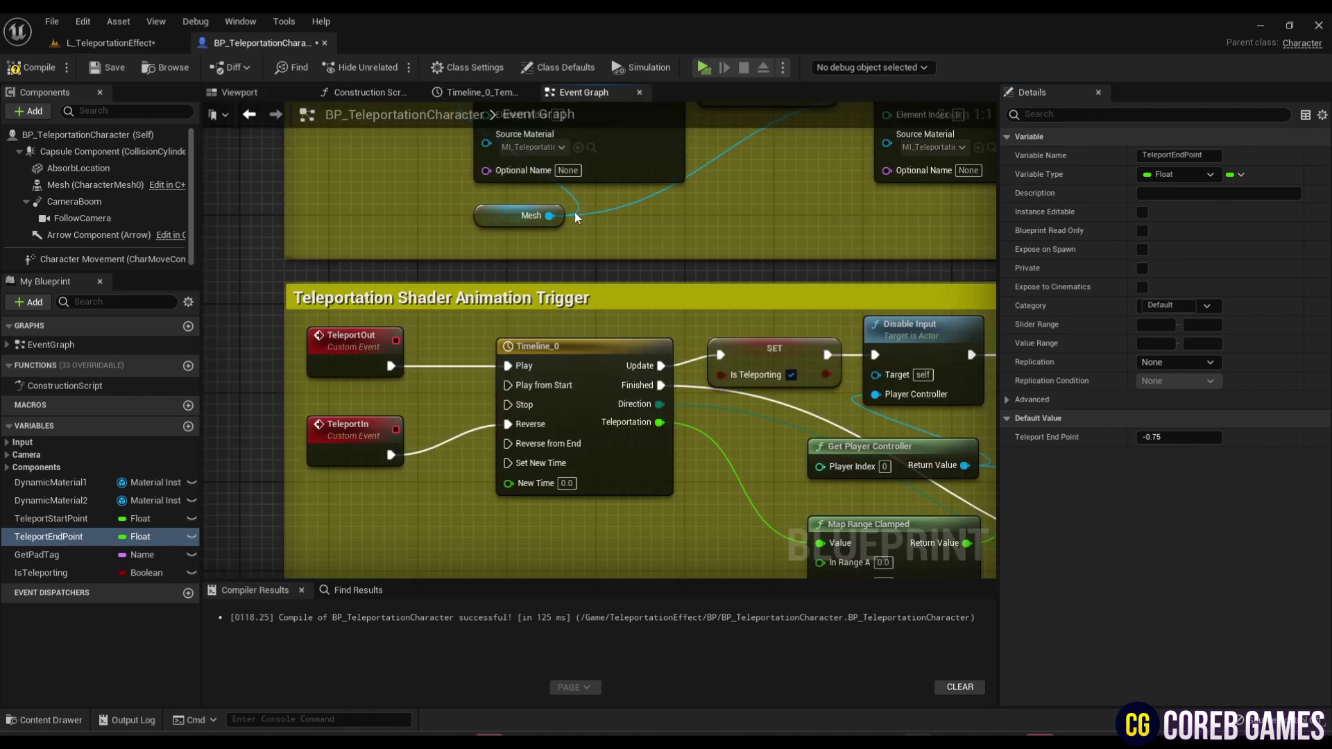
{"action": "right_click_drag", "start_coordinate": [574, 212], "coordinate": [575, 355]}
Set both Create Dynamic Material Instance nodes to the CenterSplit2 teleportation material instances.
{"action": "left_click", "coordinate": [510, 292]}
{"action": "type", "text": "centersplit"}
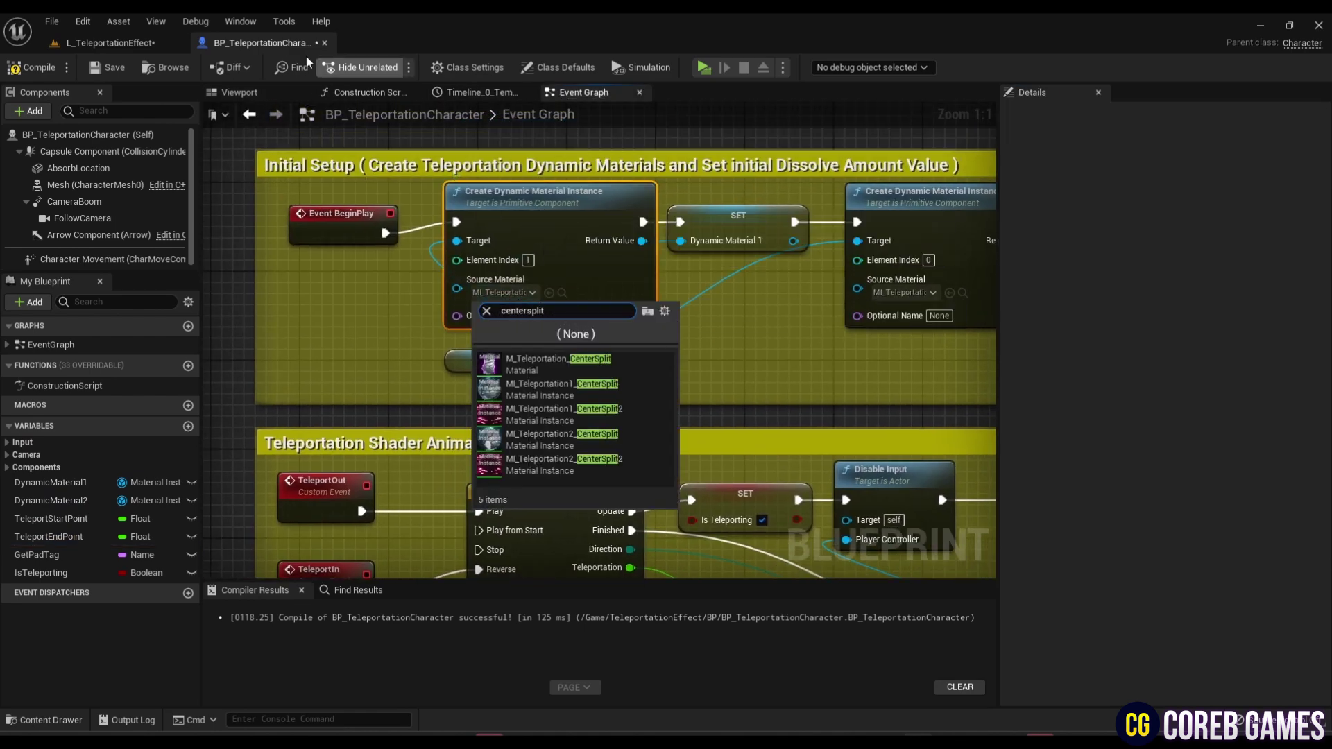
{"action": "left_click", "coordinate": [139, 42]}
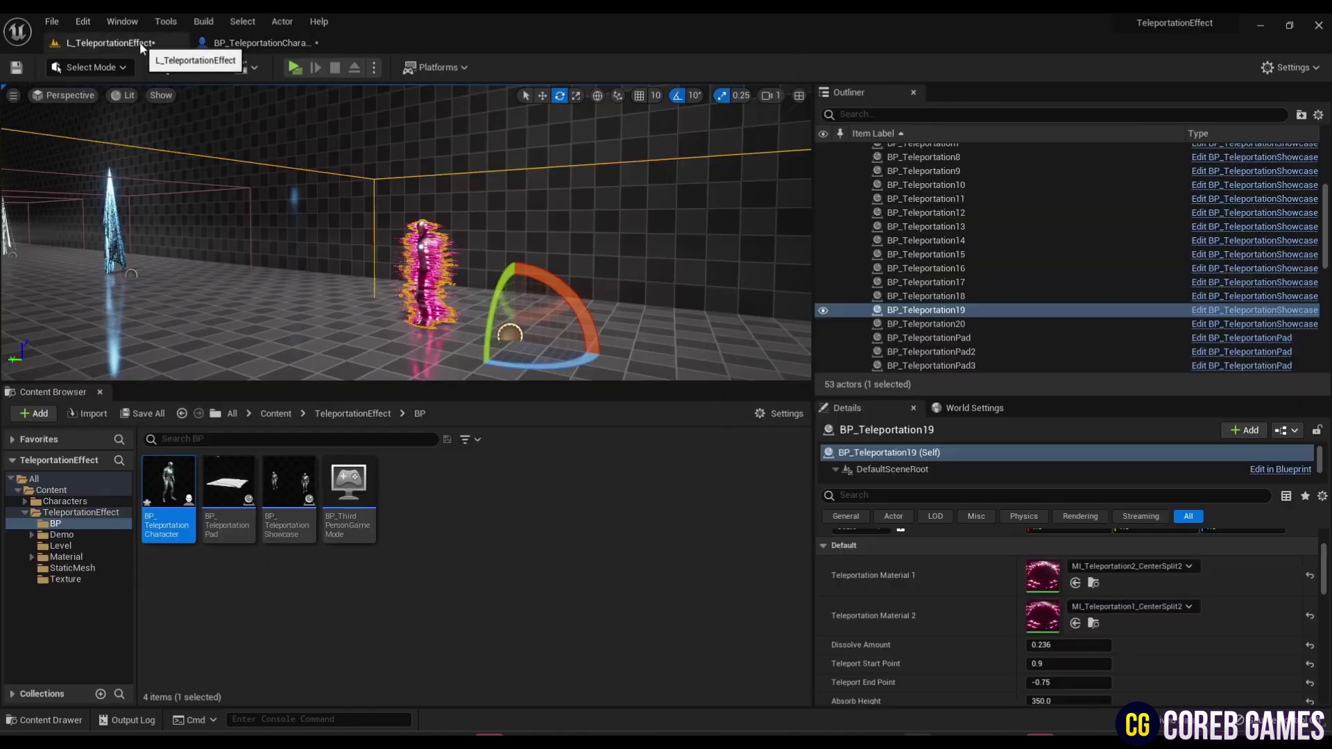
{"action": "left_click", "coordinate": [219, 45]}
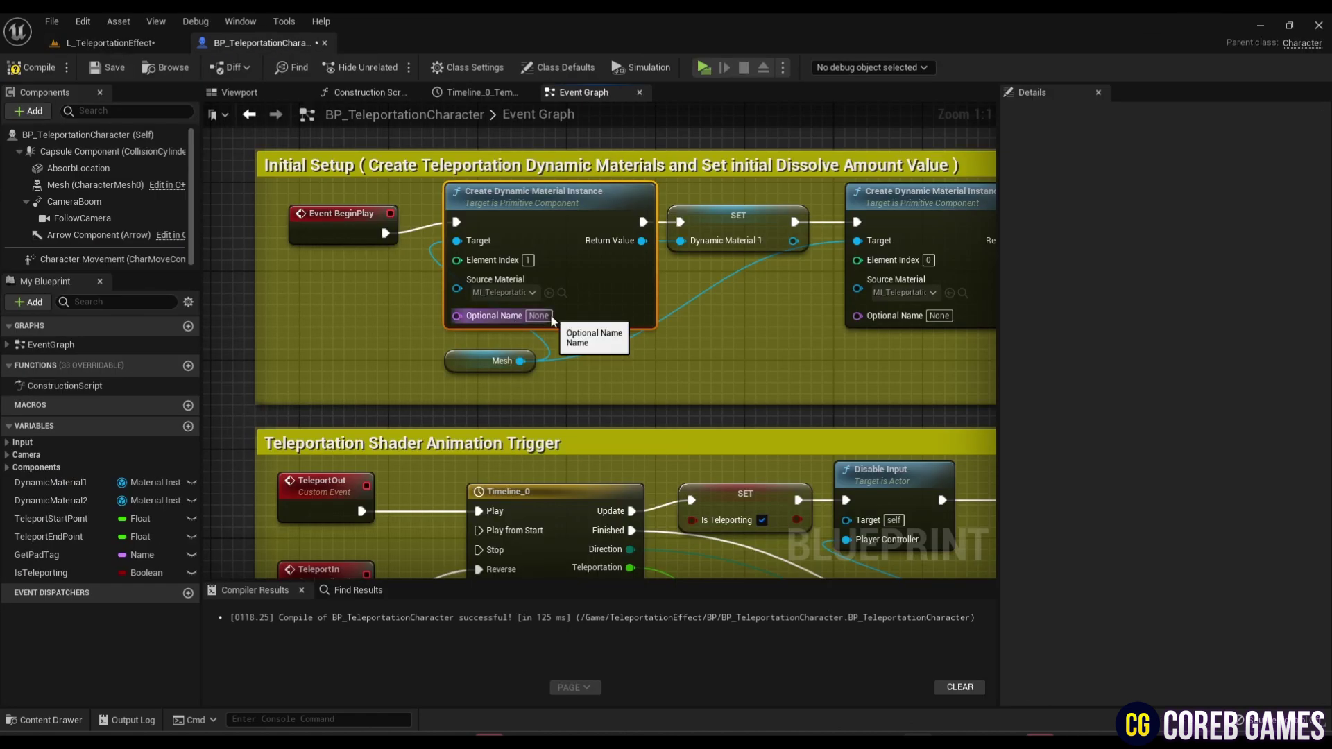
{"action": "left_click", "coordinate": [510, 292]}
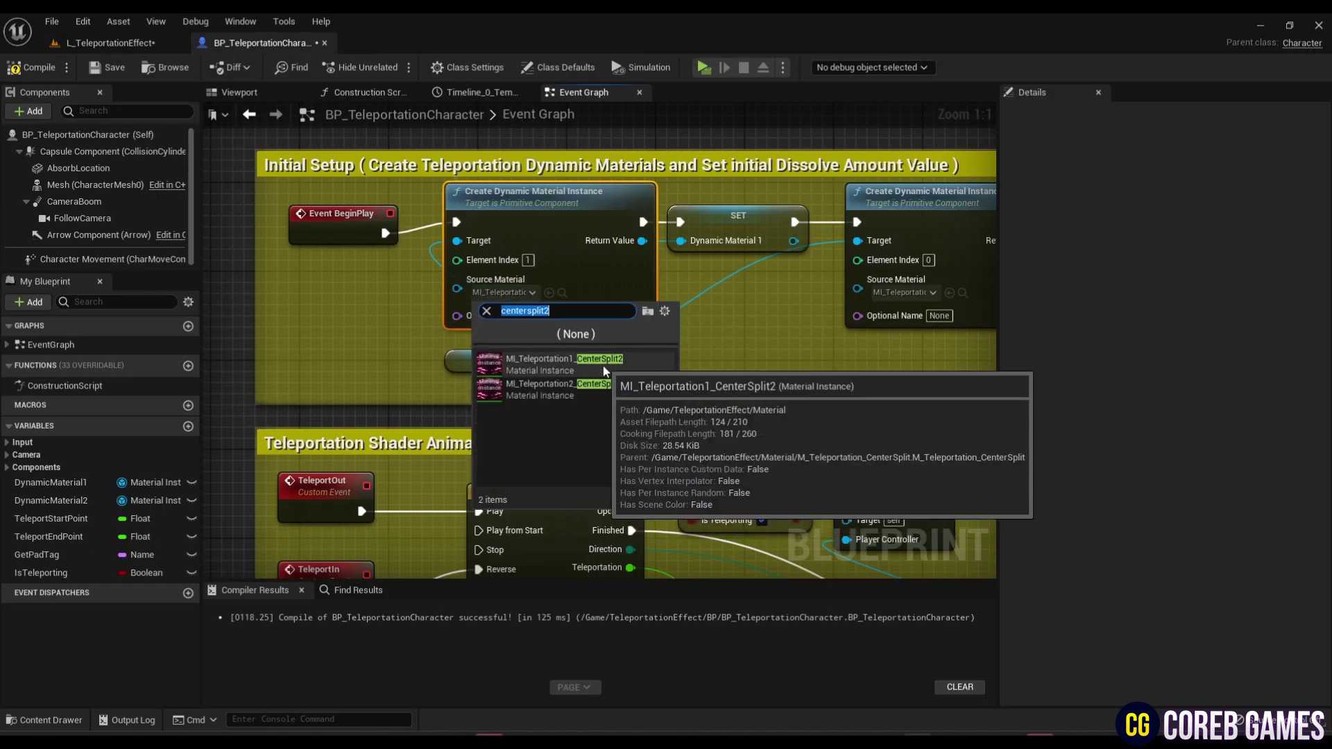
{"action": "left_click", "coordinate": [602, 365]}
{"action": "left_click", "coordinate": [933, 292]}
{"action": "type", "text": "centersplit2"}
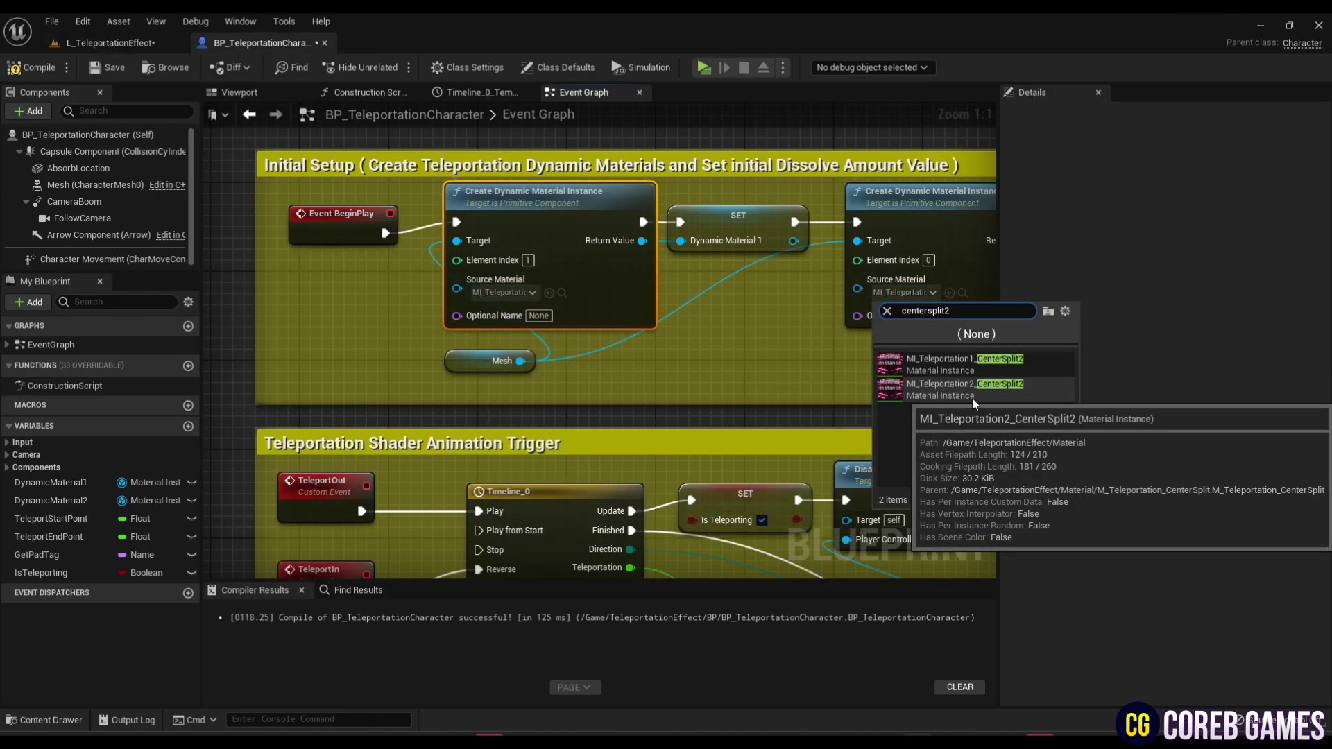
{"action": "left_click", "coordinate": [972, 397]}
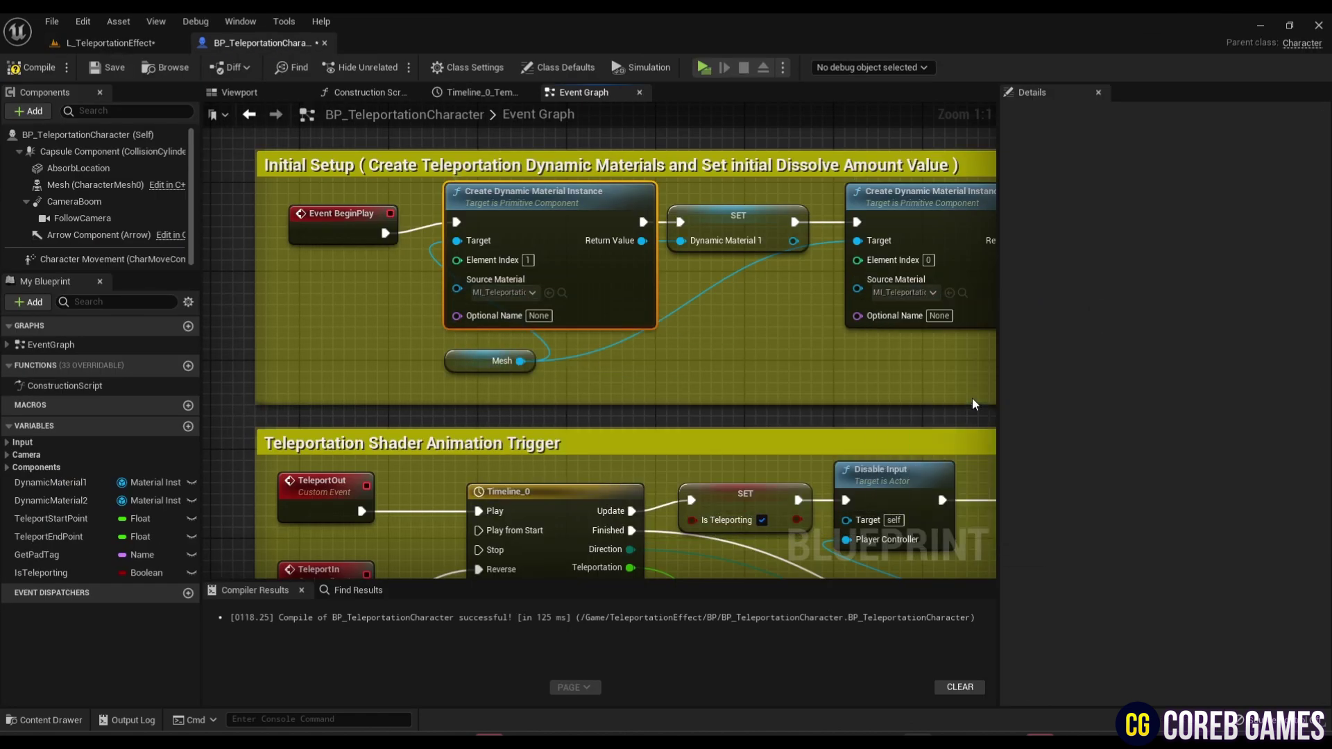
{"action": "left_click", "coordinate": [117, 51]}
Play-test the pink CenterSplit2 dissolves in a standalone preview, then fly around the level viewport.
{"action": "left_click", "coordinate": [302, 66]}
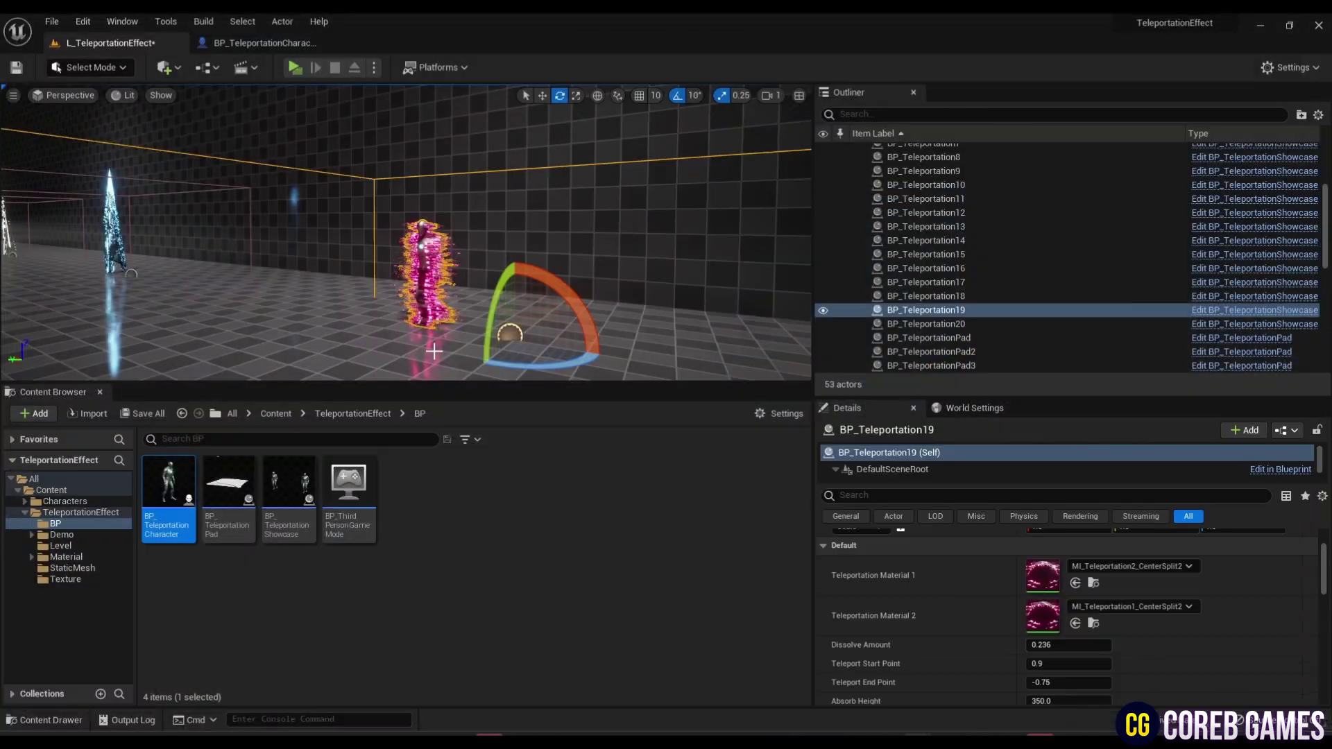
{"action": "right_click_drag", "start_coordinate": [433, 350], "coordinate": [434, 350]}
Jump to the BP_Teleportation actor and Alt-drag copies of the F to C teleport pad.
{"action": "scroll", "coordinate": [977, 220], "scroll_direction": "up", "scroll_amount": 5}
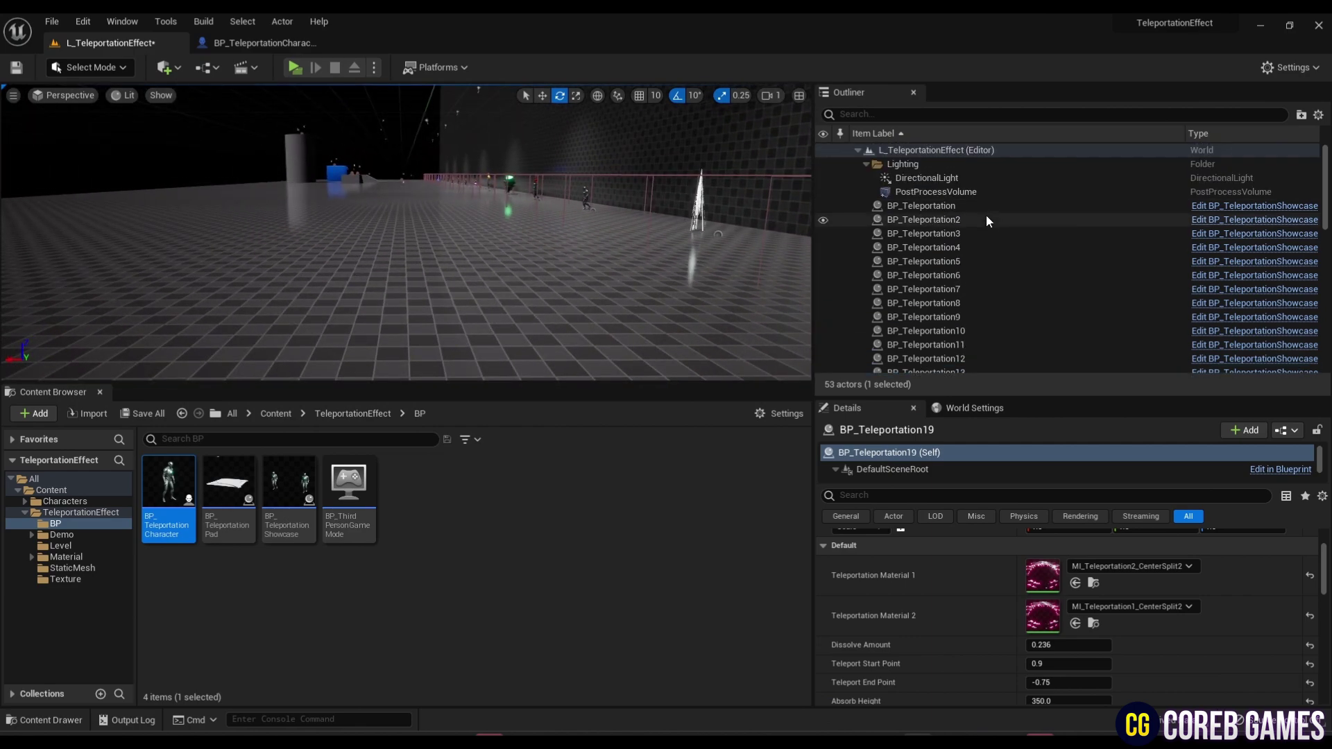
{"action": "double_click", "coordinate": [923, 206]}
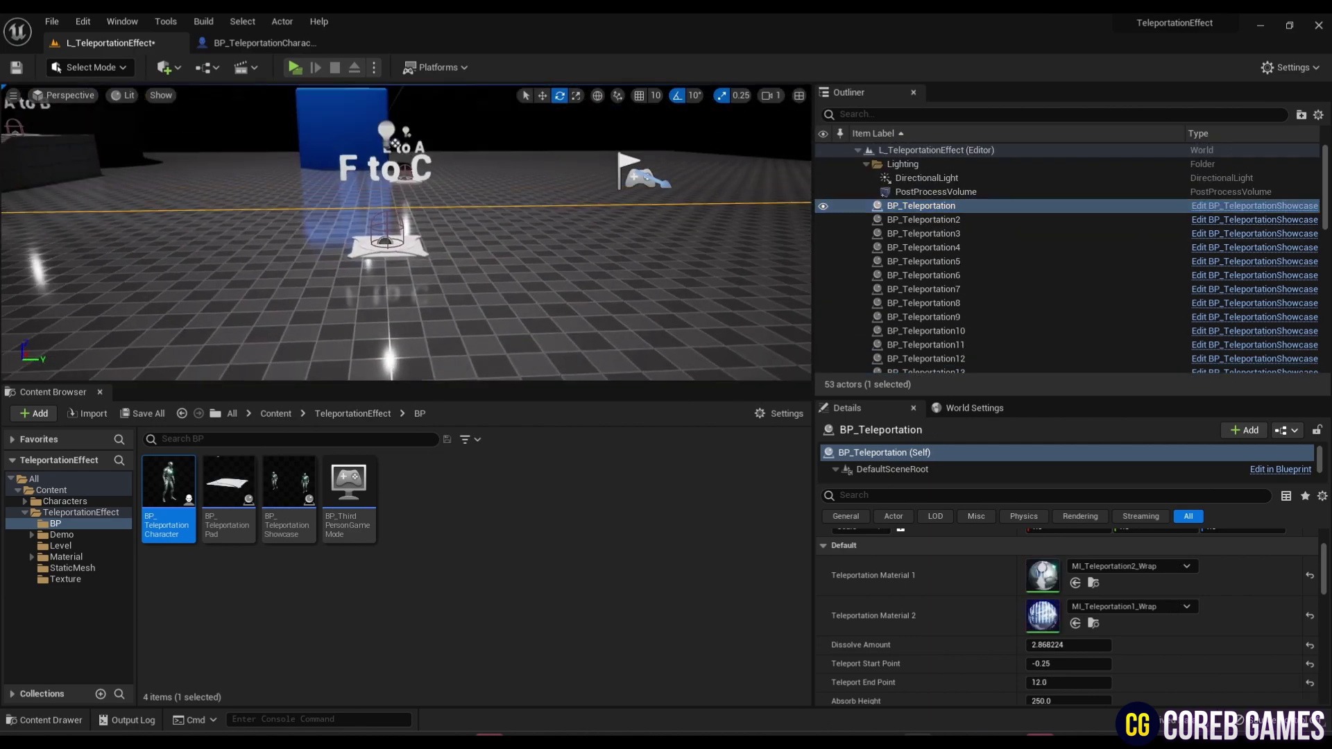
{"action": "left_click", "coordinate": [443, 305]}
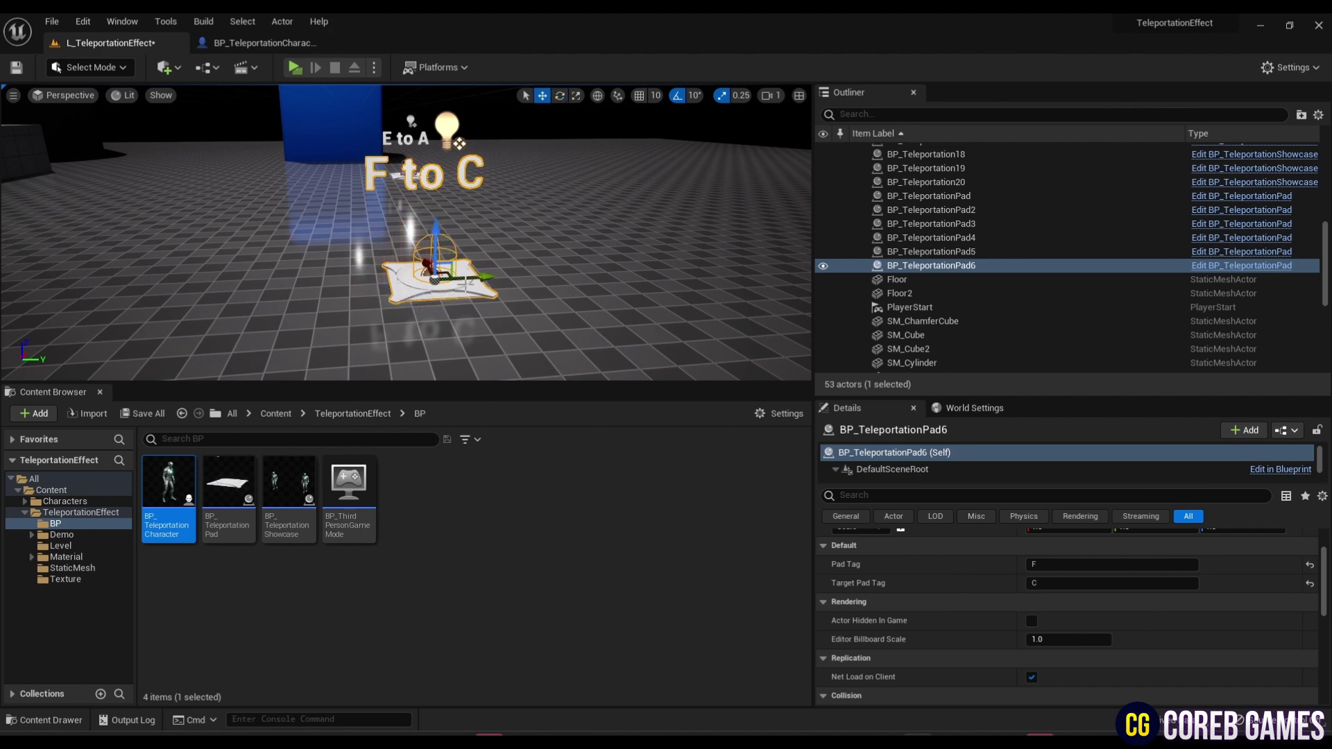
{"action": "left_click_drag", "start_coordinate": [461, 280], "coordinate": [365, 280], "text": "alt"}
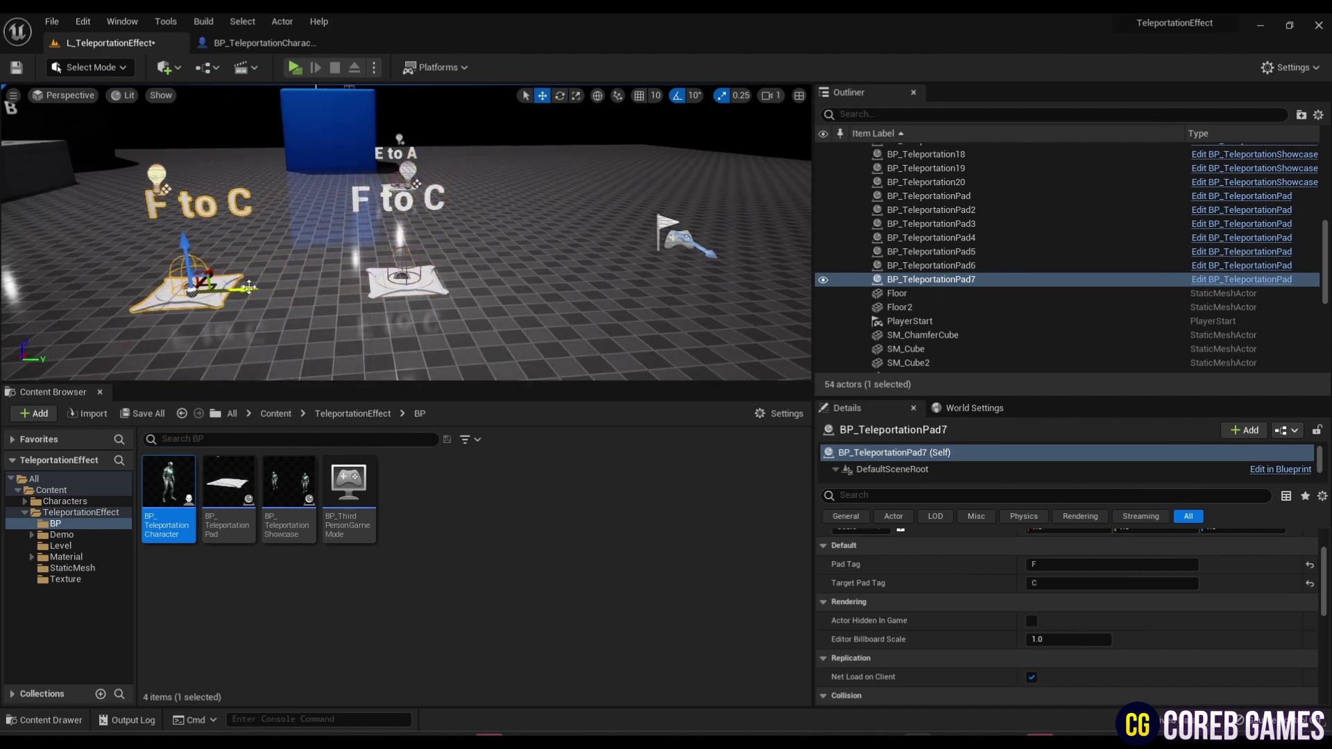
{"action": "left_click_drag", "start_coordinate": [249, 287], "coordinate": [143, 292], "text": "alt"}
{"action": "scroll", "coordinate": [73, 287], "scroll_direction": "down", "scroll_amount": 5}
Retag the copied pads as F to G and G to H.
{"action": "left_click", "coordinate": [622, 319]}
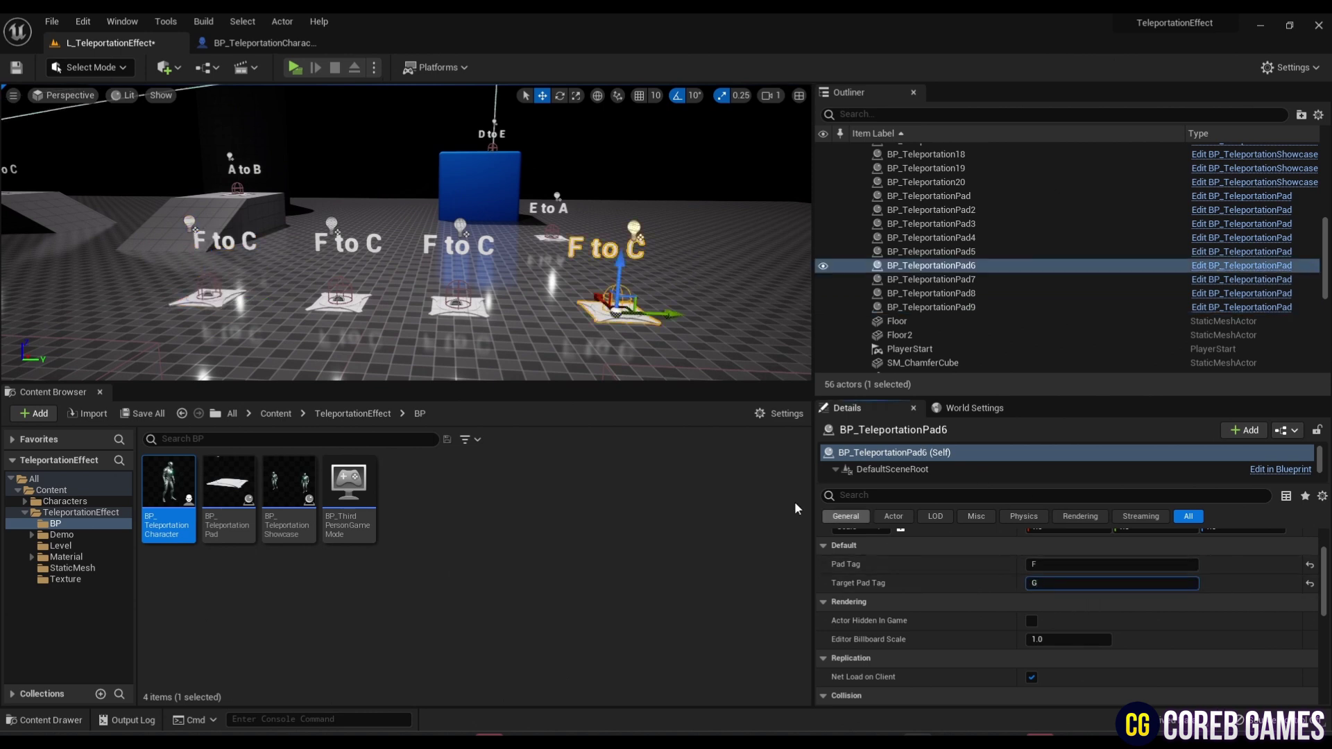
{"action": "left_click", "coordinate": [458, 303]}
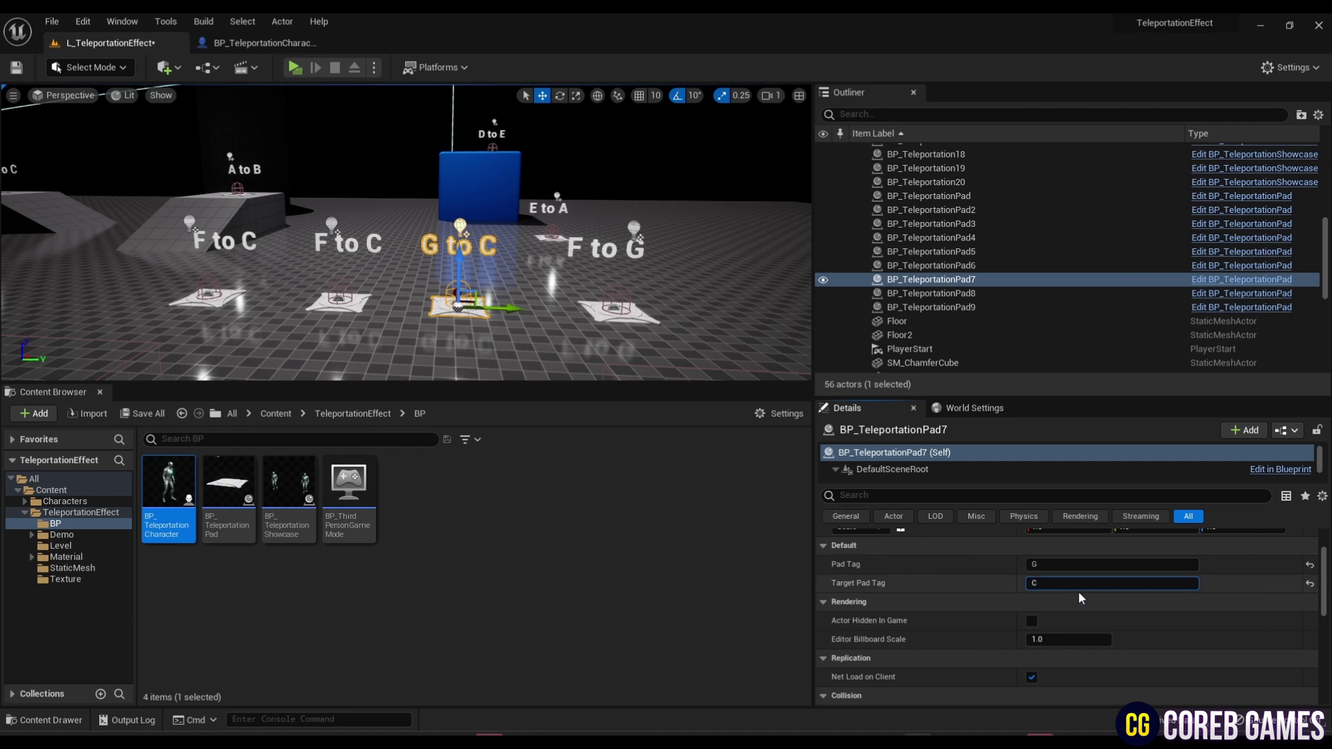
{"action": "left_click", "coordinate": [345, 297]}
{"action": "type", "text": "I"}
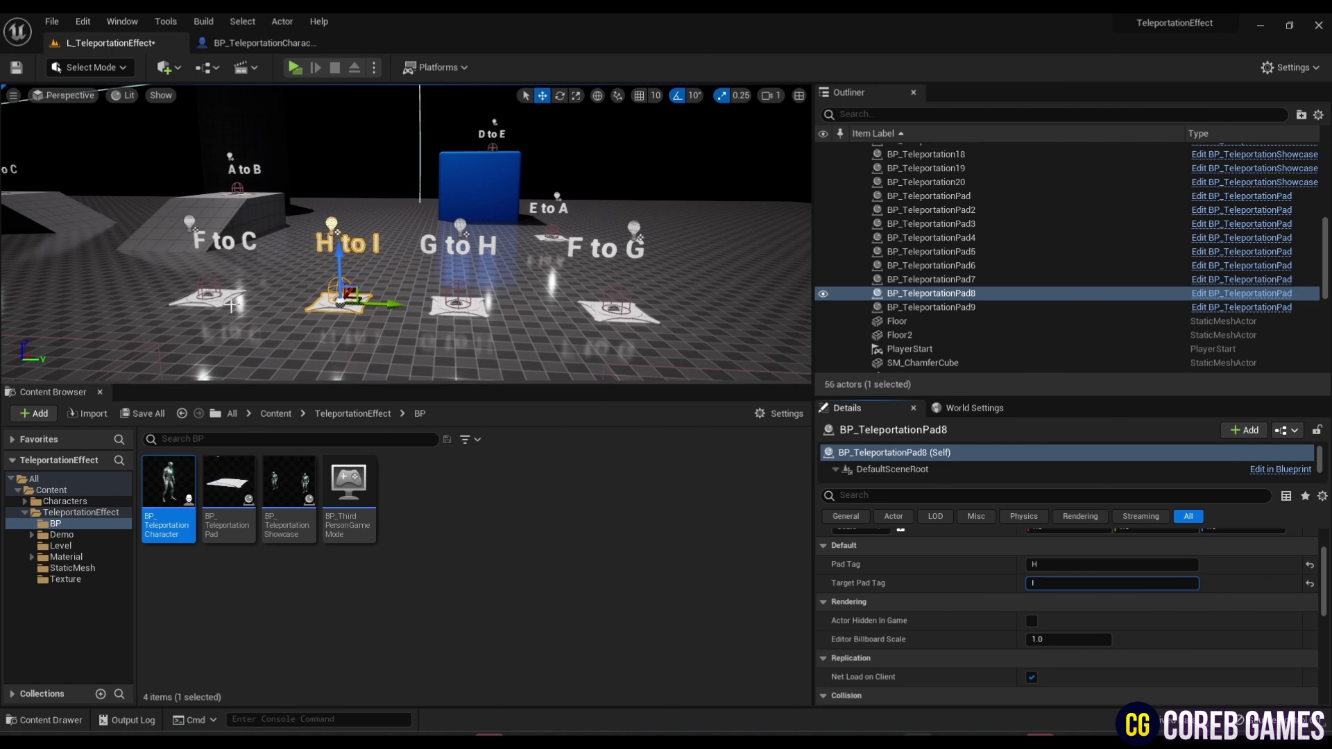
{"action": "left_click", "coordinate": [210, 292]}
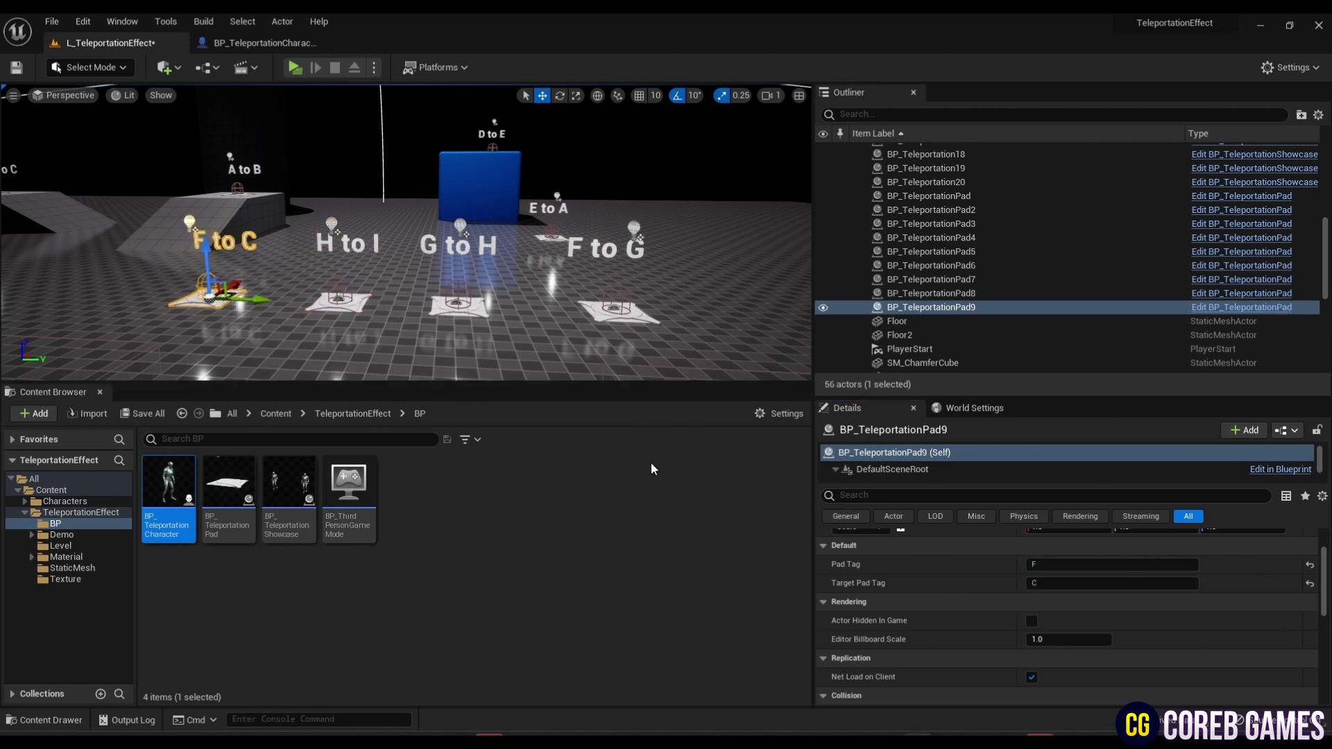
Point the H pad at Hello, tag the last pad Hello targeting G, and start a standalone preview.
{"action": "left_click", "coordinate": [351, 291]}
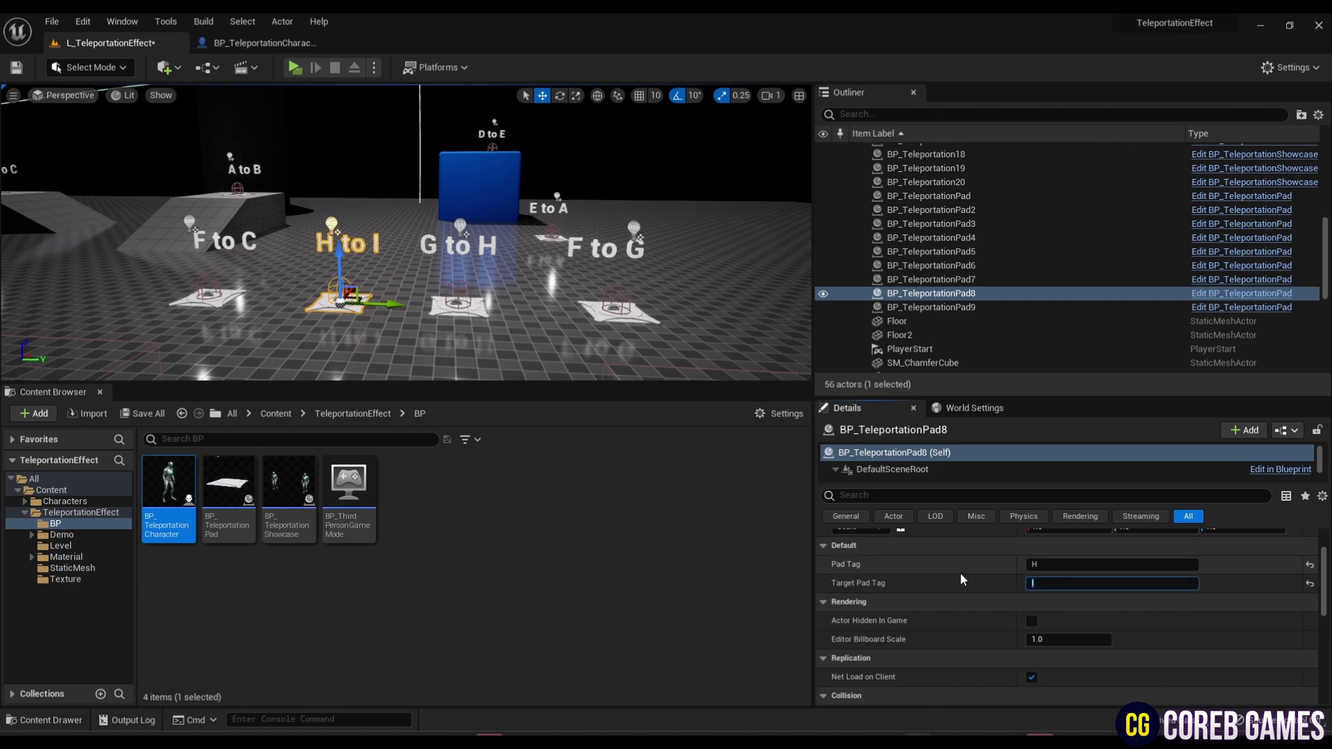
{"action": "type", "text": "Hel"}
{"action": "type", "text": "el"}
{"action": "type", "text": "lo"}
{"action": "key", "text": "Return"}
{"action": "left_click", "coordinate": [207, 290]}
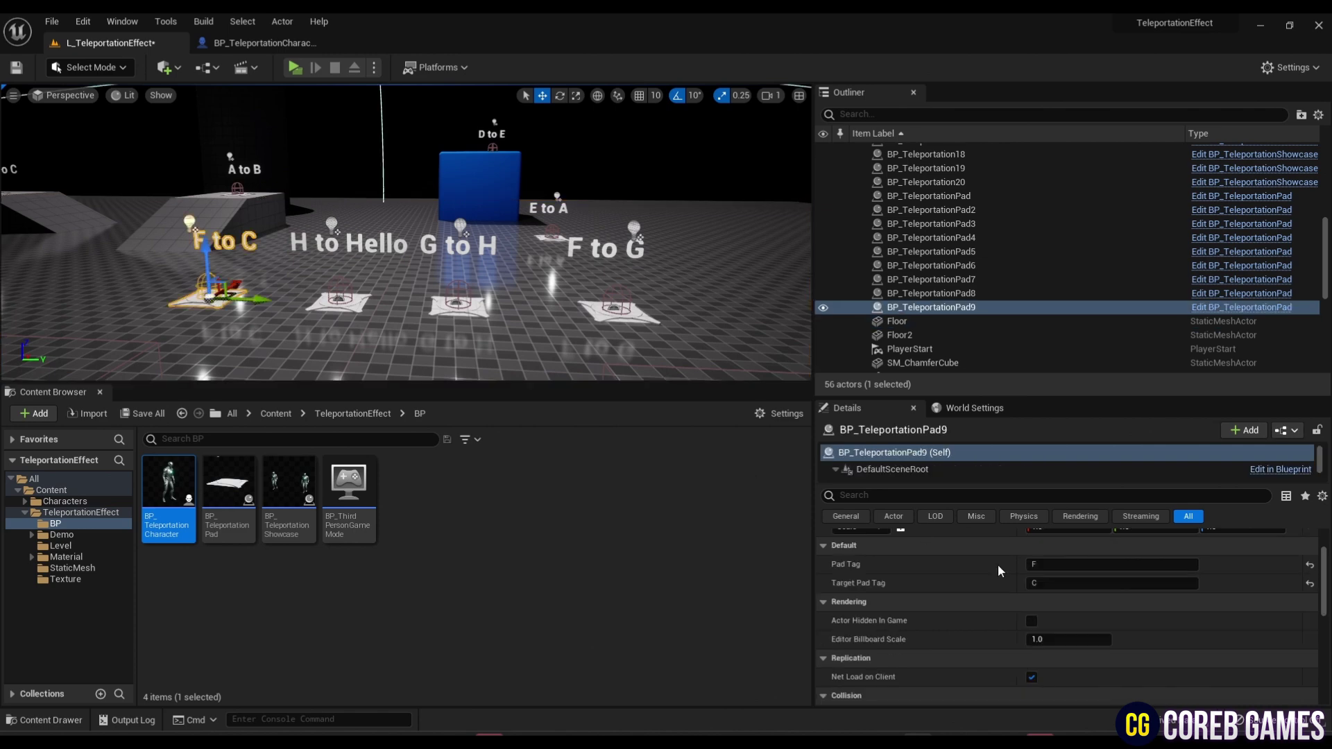
{"action": "type", "text": "o"}
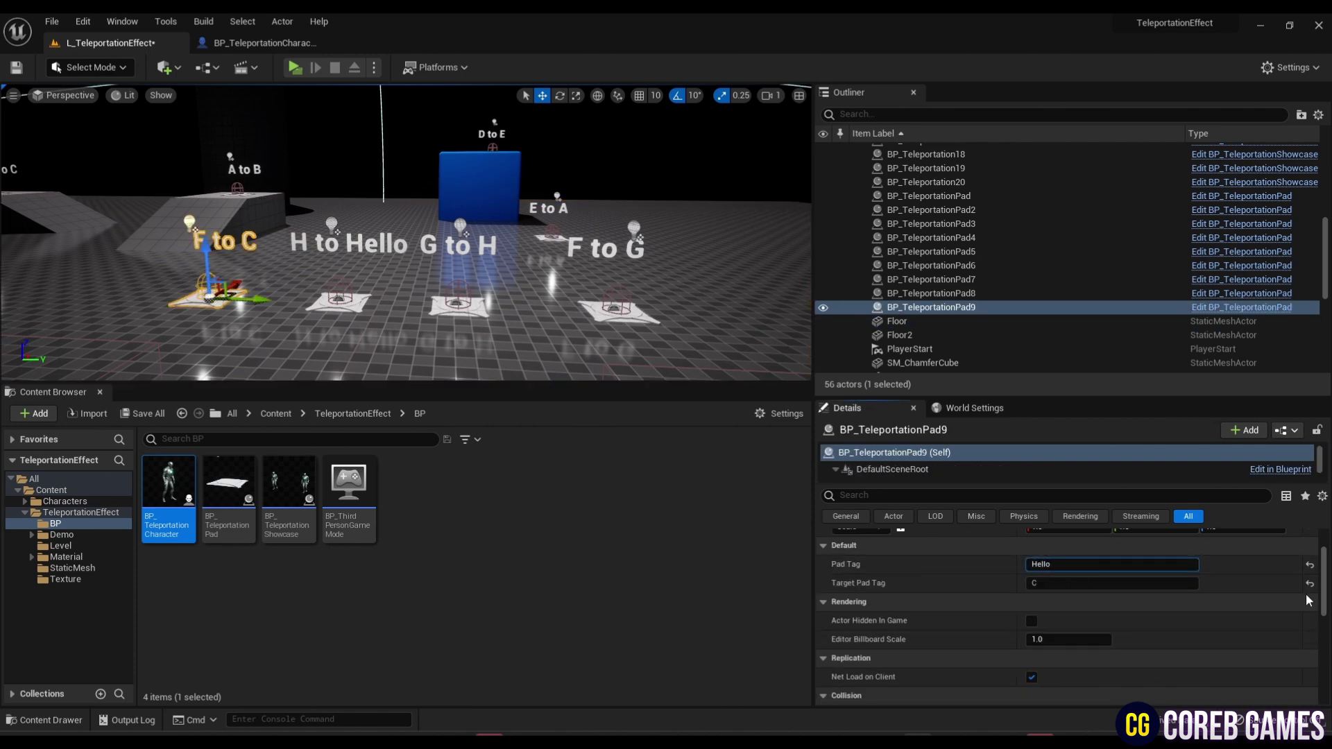
{"action": "left_click", "coordinate": [1084, 583]}
{"action": "type", "text": "G"}
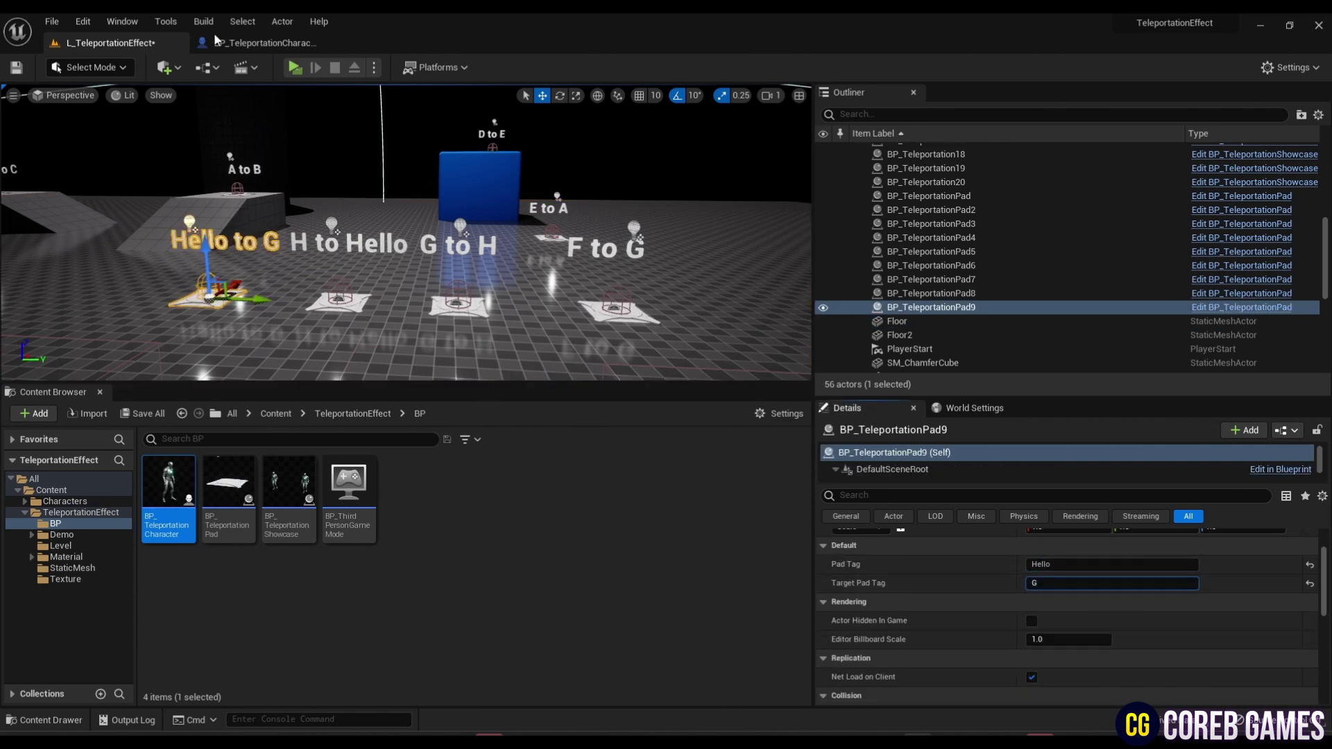
{"action": "left_click", "coordinate": [299, 81]}
{"action": "key", "text": "w"}
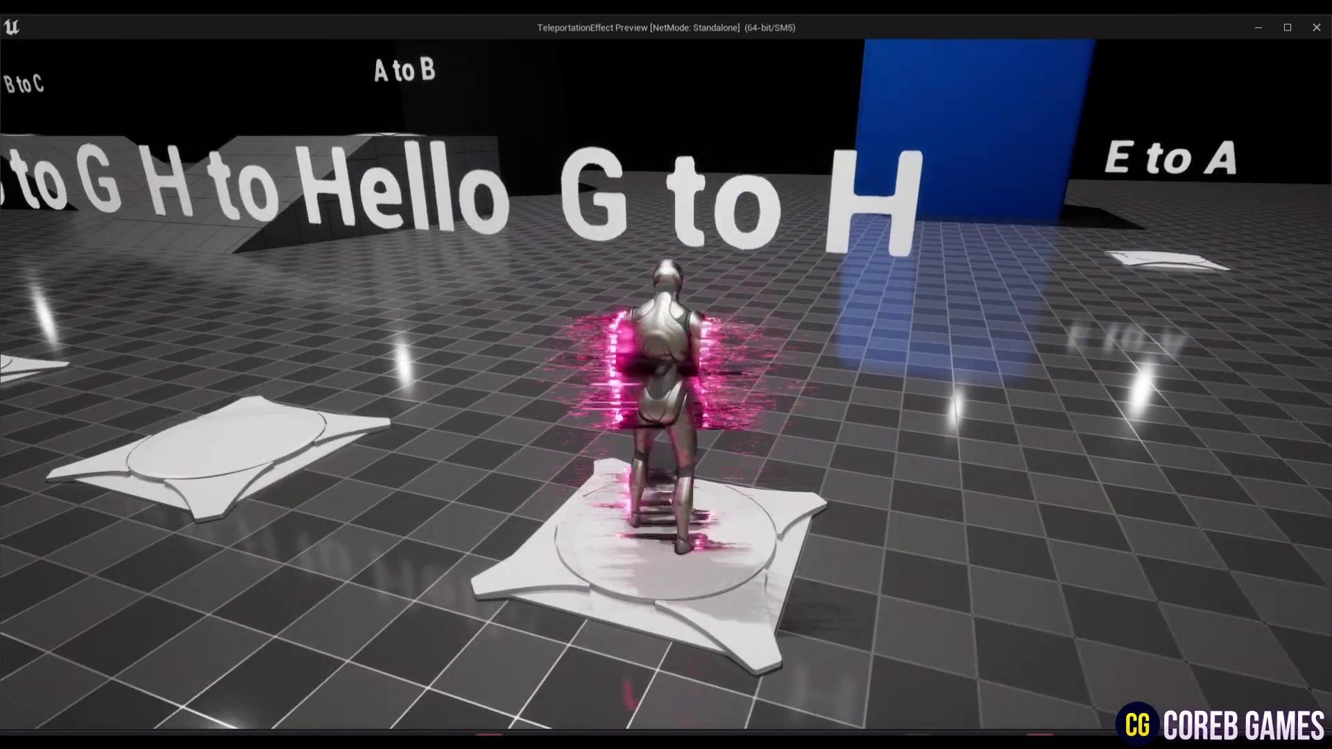
Walk the character with WASD onto the pads, teleporting along the G, H and Hello chain.
{"action": "key", "text": "d"}
{"action": "key", "text": "s"}
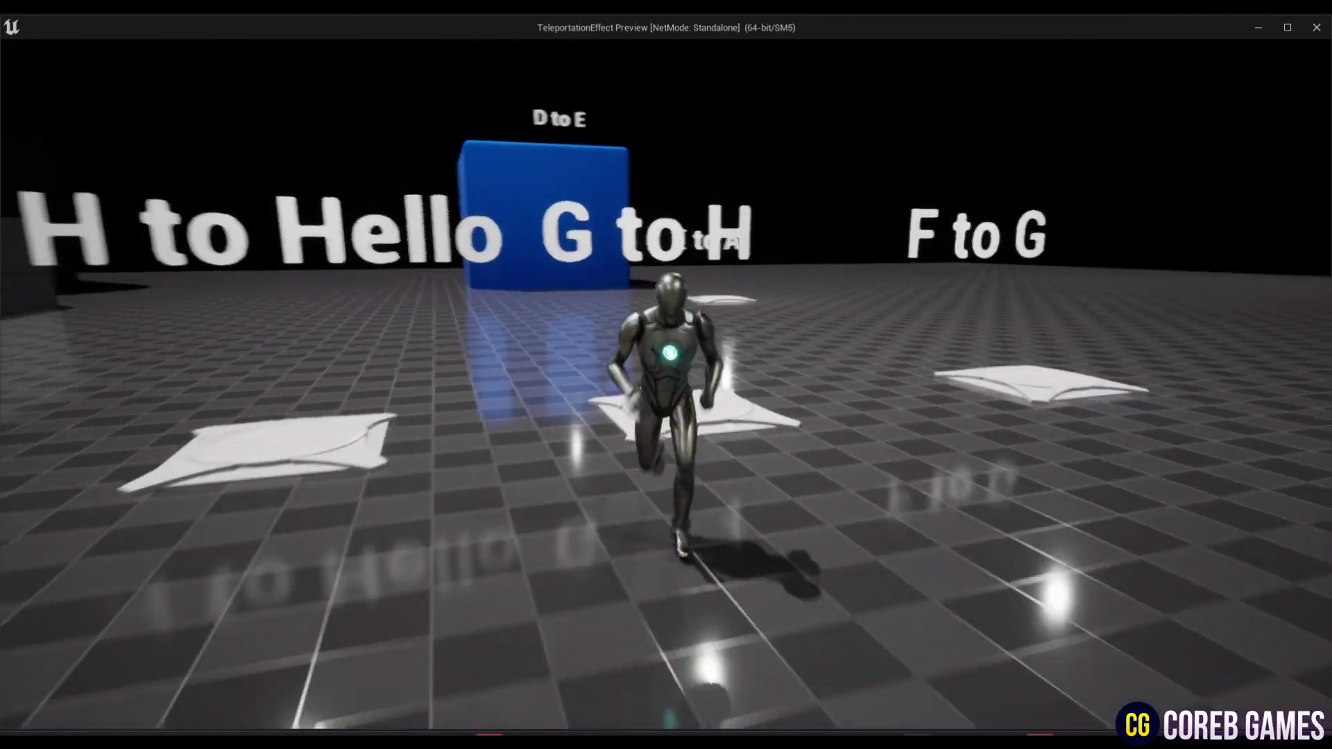
{"action": "key", "text": "w"}
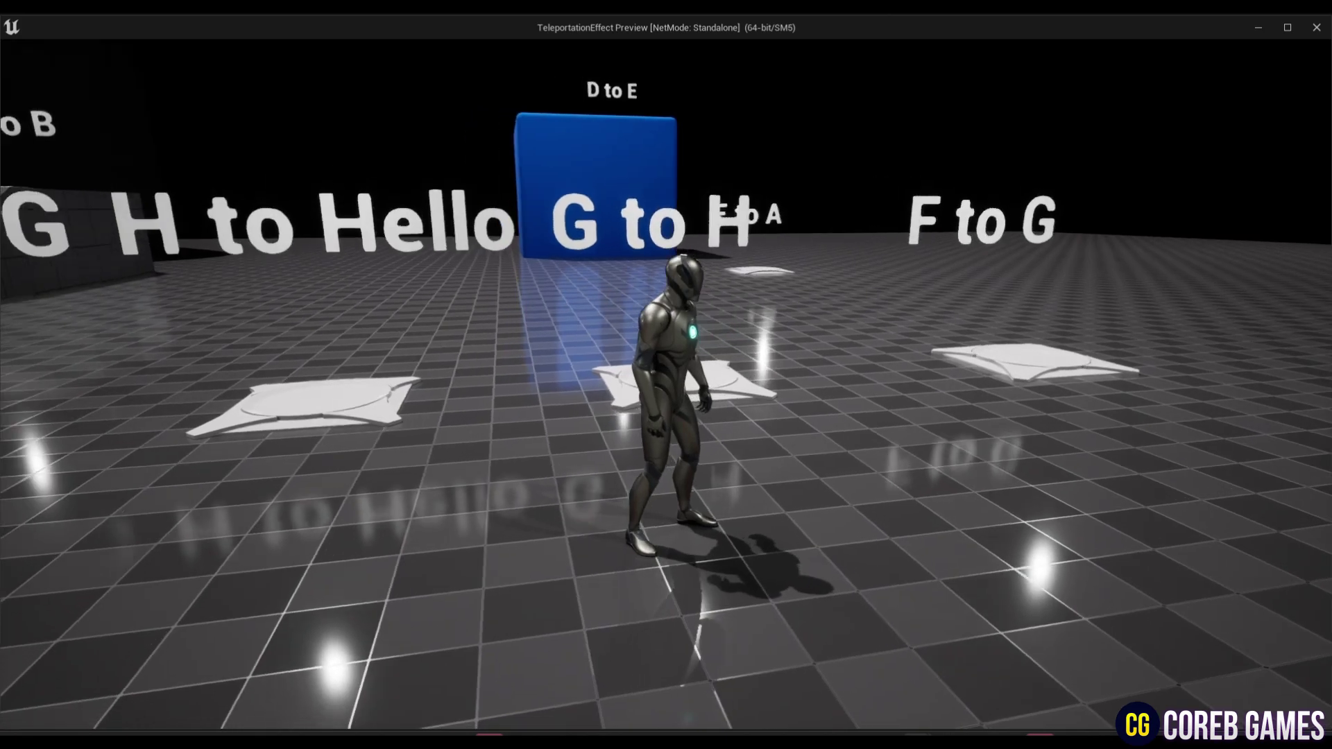
{"action": "key", "text": "d"}
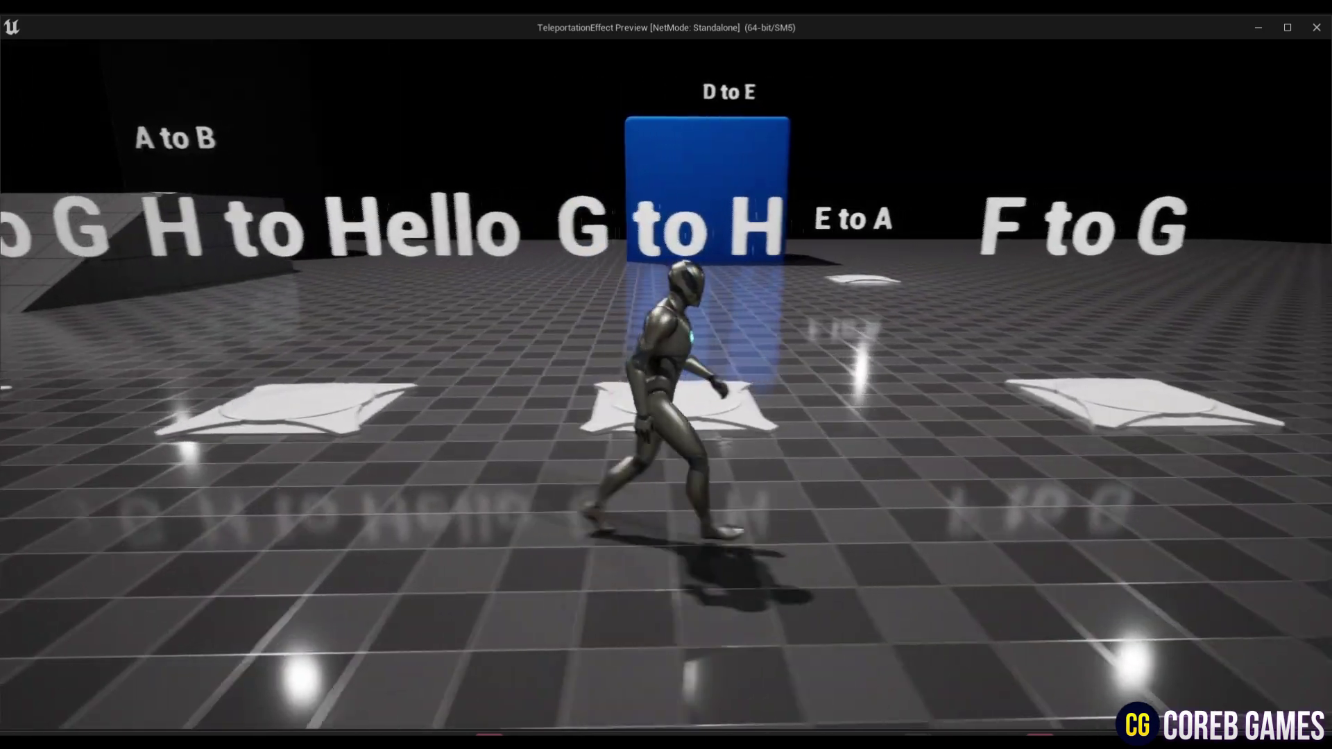
{"action": "key", "text": "w"}
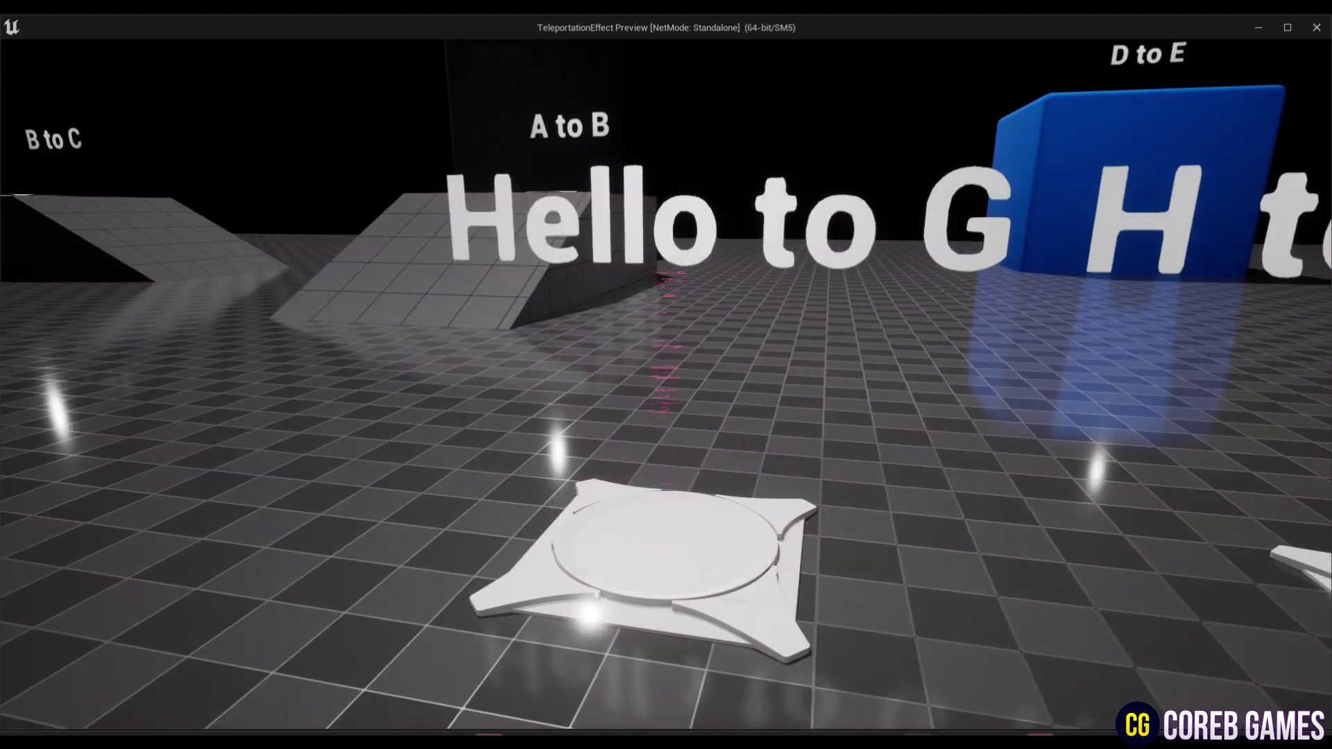
{"action": "key", "text": "s"}
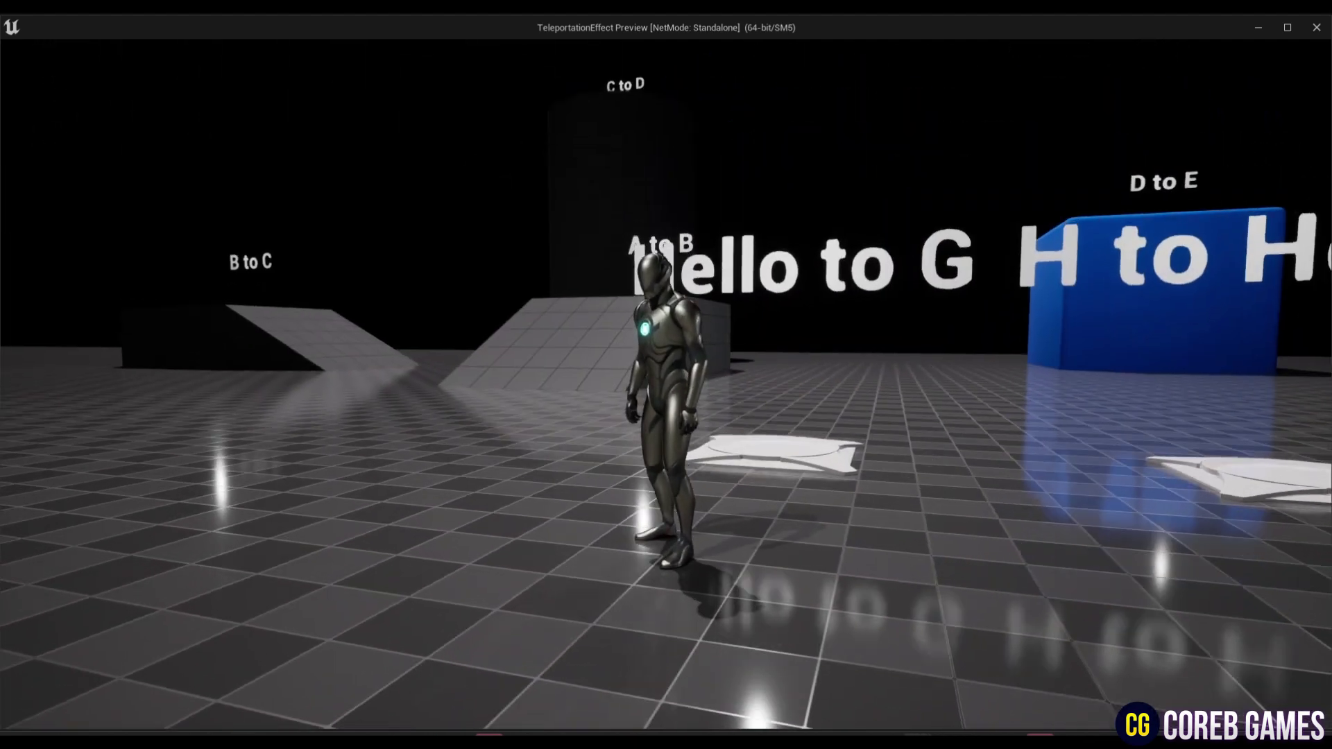